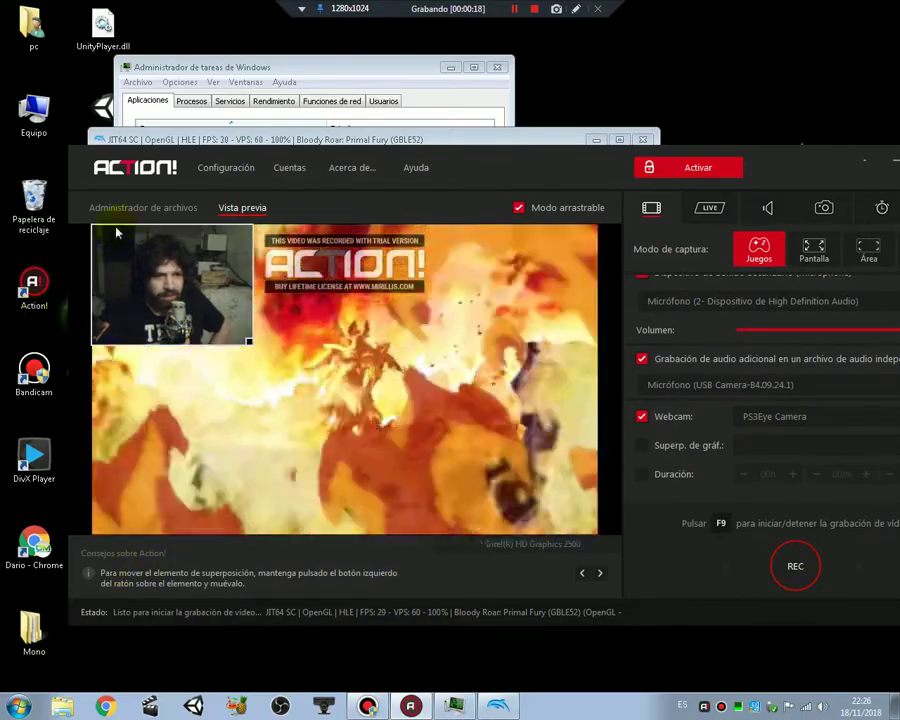
Bring the whole recorder window into view and examine the game capture's file format and hardware acceleration options.
left_click_drag(547, 160, 482, 166)
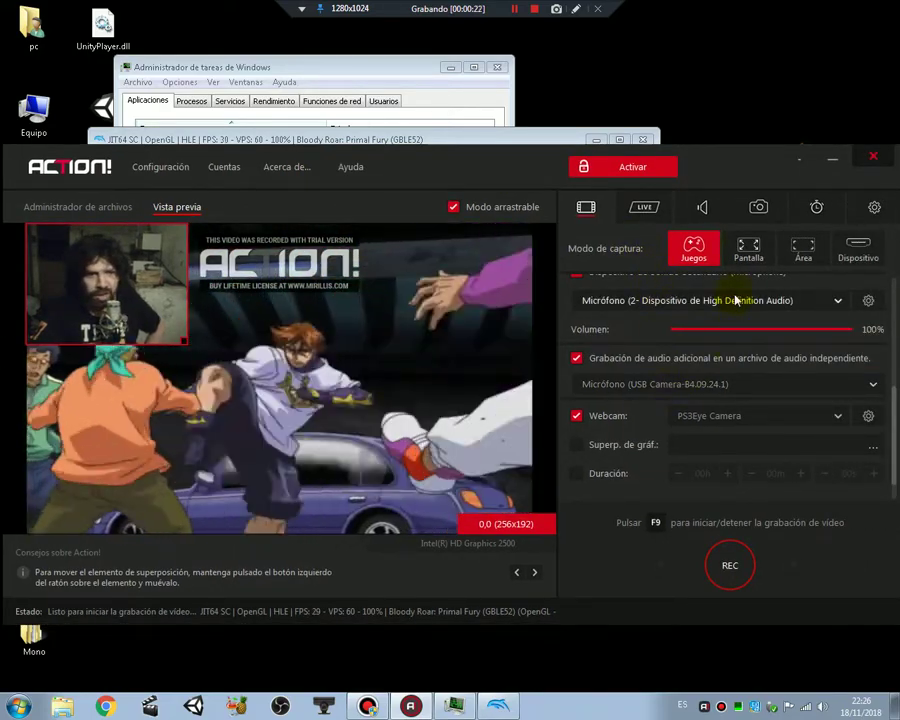
left_click_drag(889, 413, 895, 298)
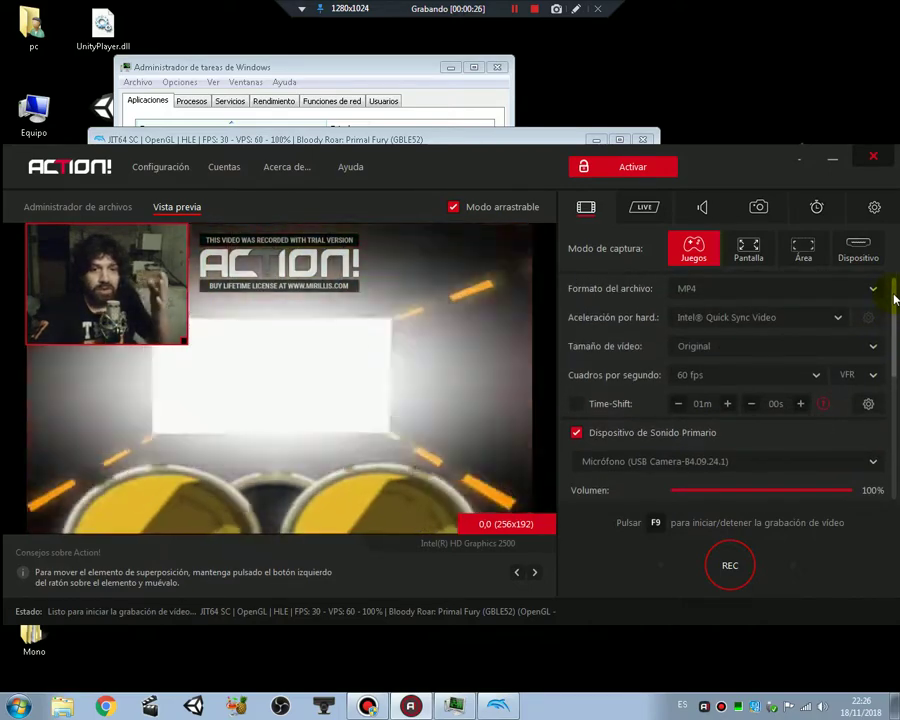
left_click(409, 139)
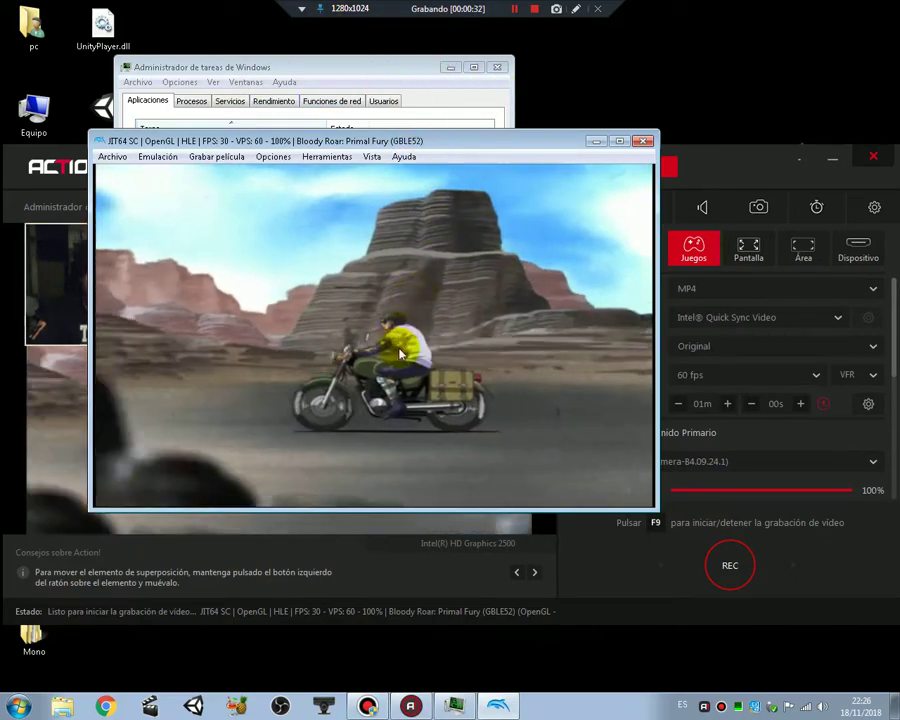
left_click(391, 573)
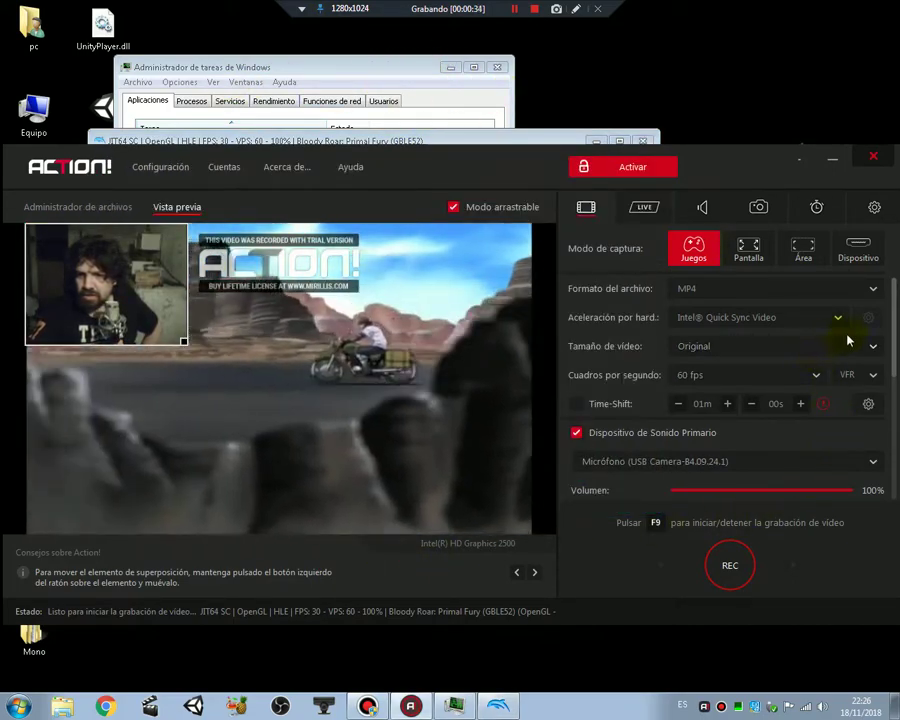
left_click(743, 291)
left_click(741, 293)
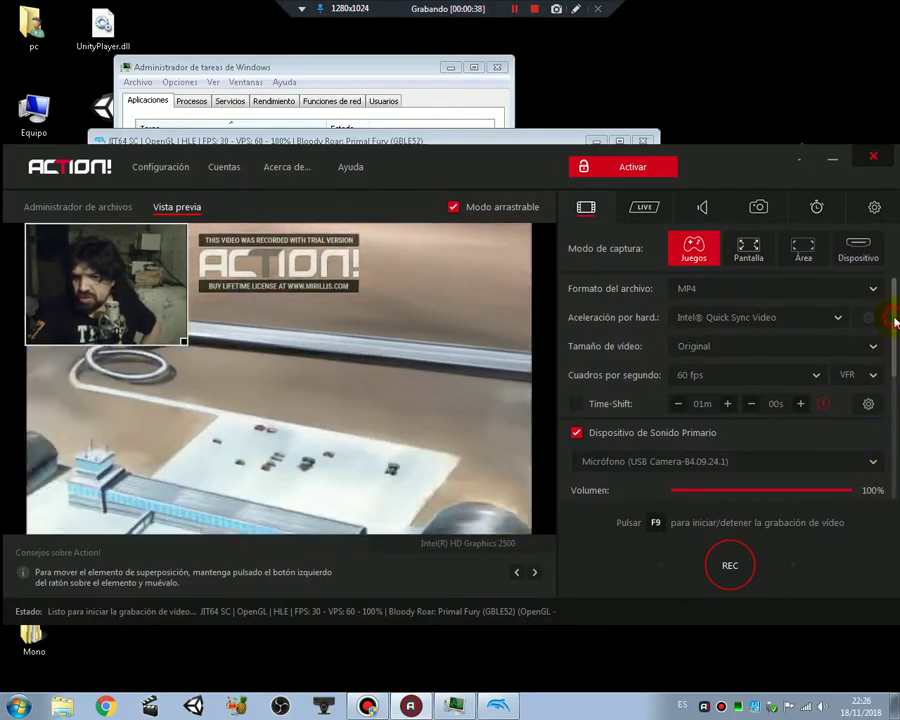
left_click(816, 318)
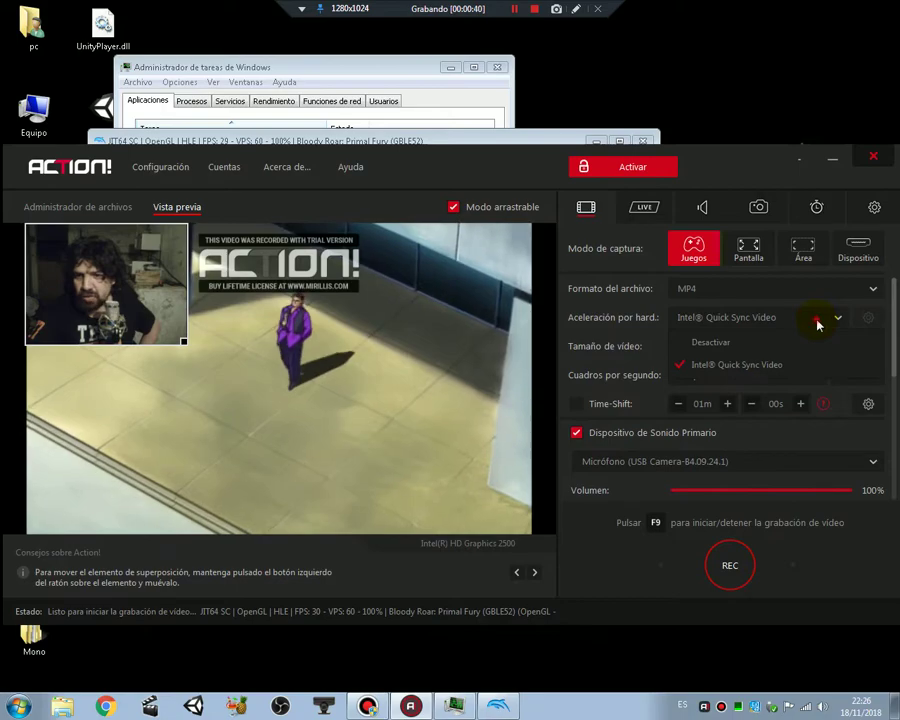
left_click(876, 320)
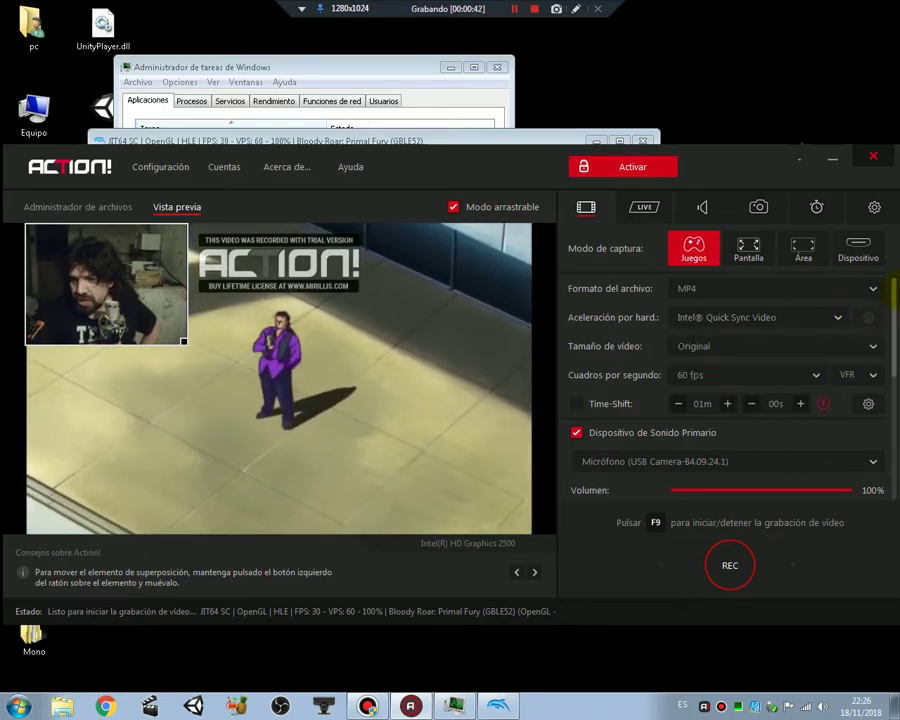
Set the primary sound device to the system default, "Por defecto del sistema".
scroll(728, 420, "down", 2)
scroll(728, 420, "up", 1)
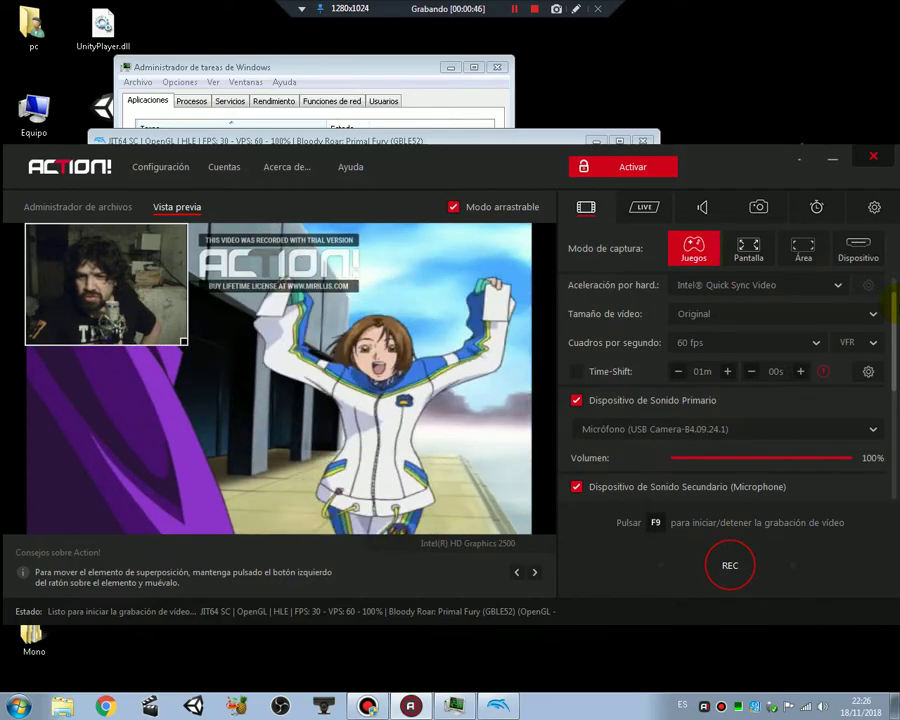
scroll(728, 420, "down", 1)
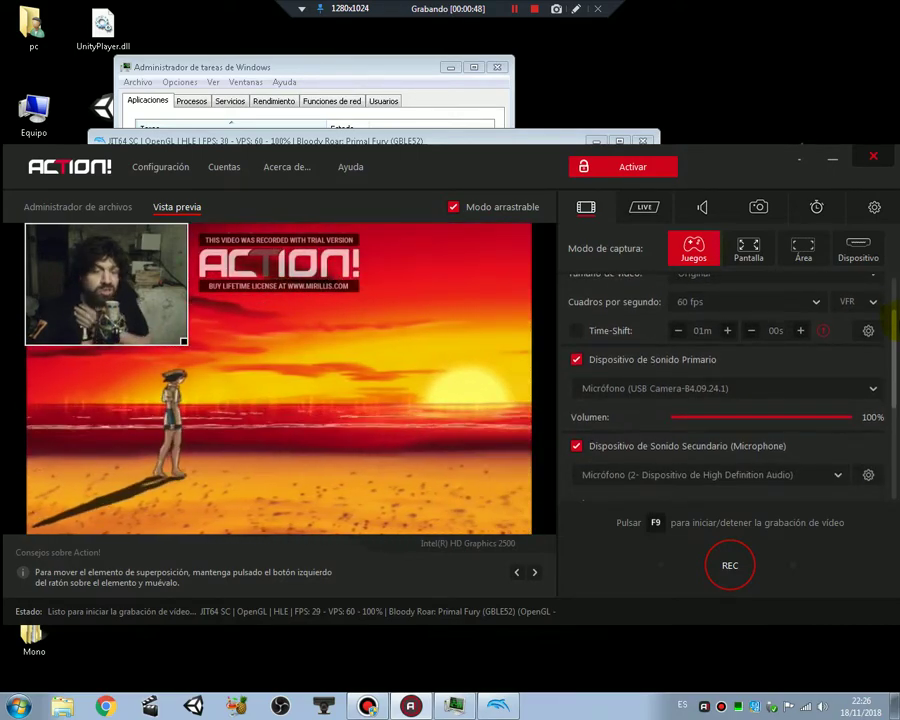
scroll(728, 420, "down", 1)
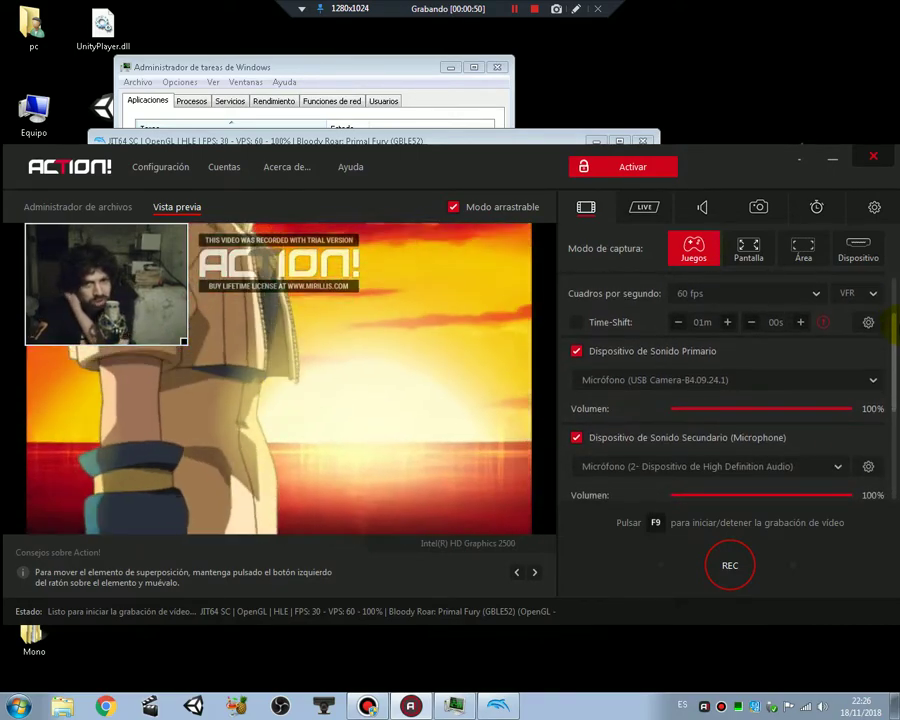
scroll(728, 420, "down", 1)
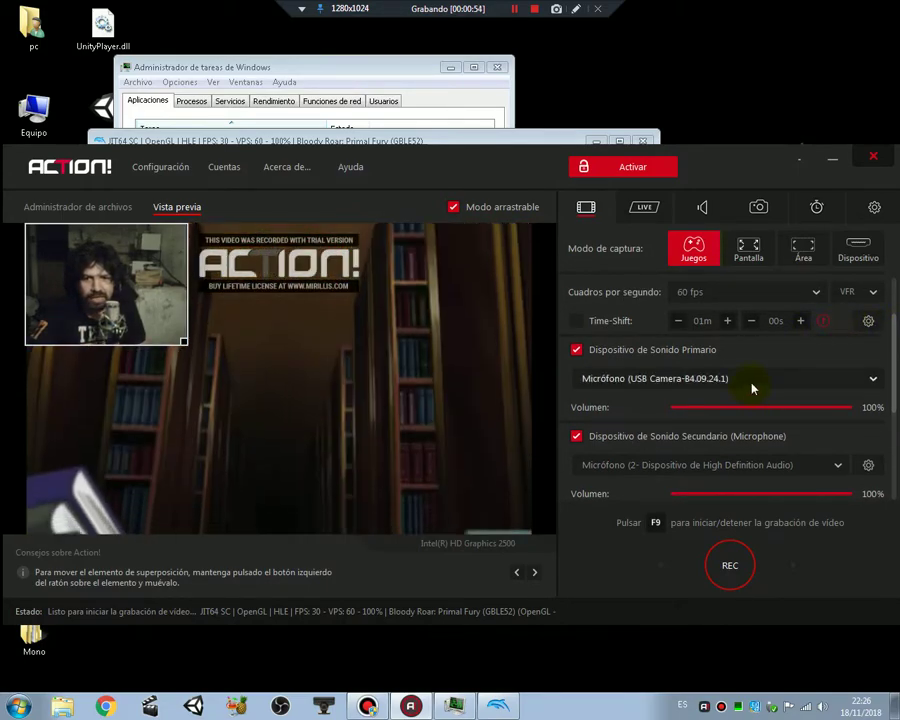
left_click(753, 382)
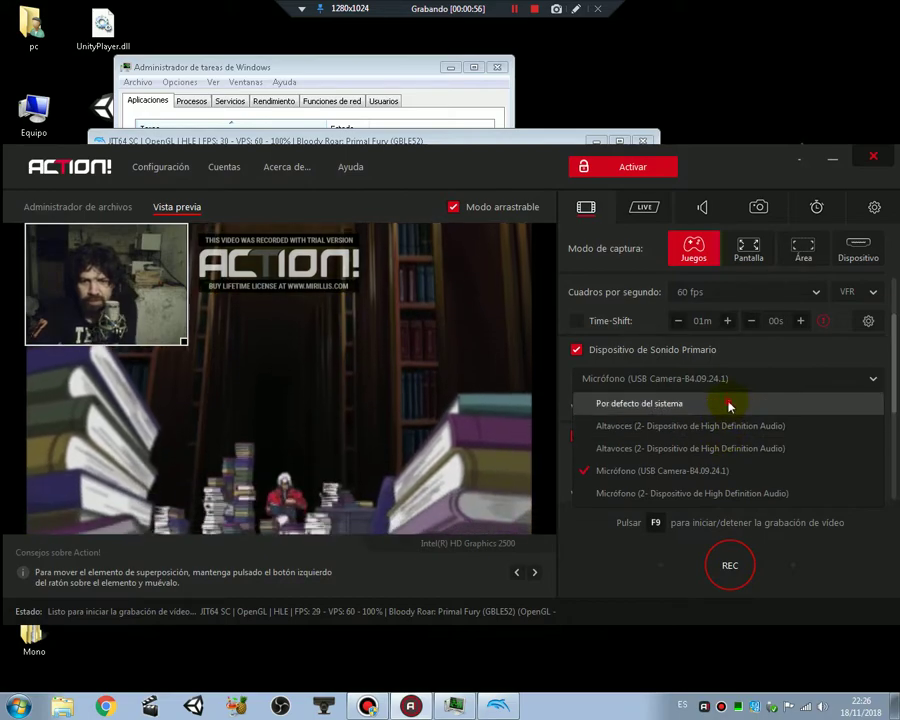
left_click(675, 403)
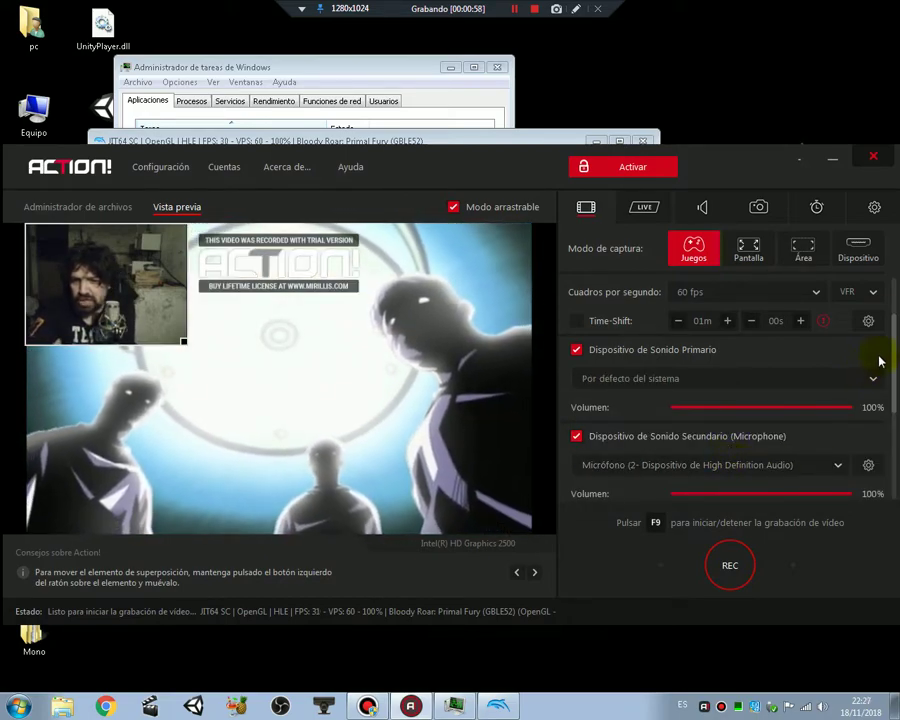
Set the secondary sound device to Micrófono (USB Camera-B4.09.24.1) and the primary device's volume to 66%.
left_click_drag(895, 337, 893, 378)
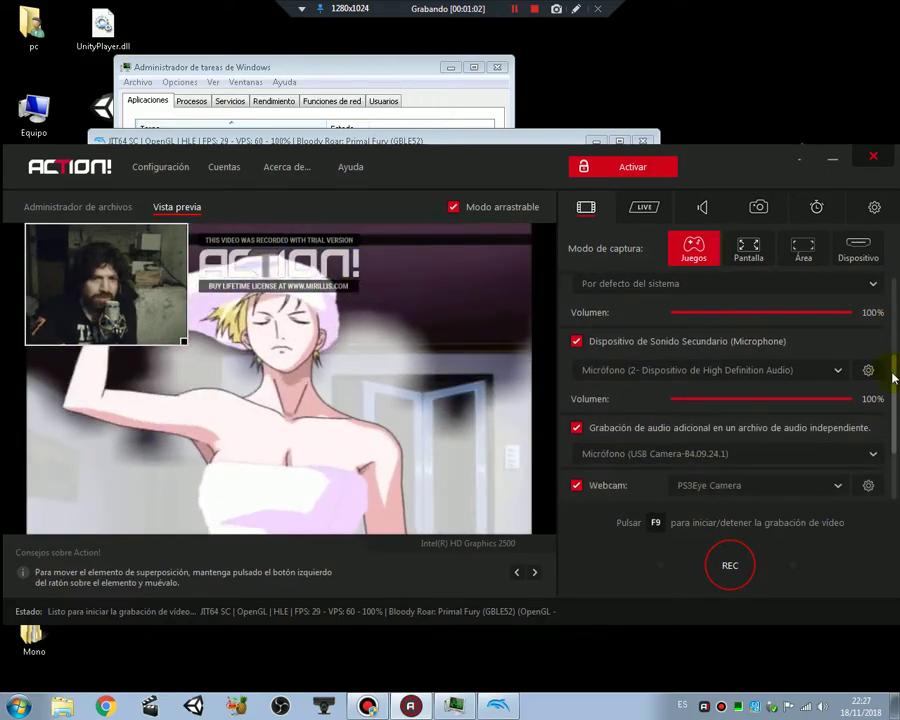
left_click(786, 378)
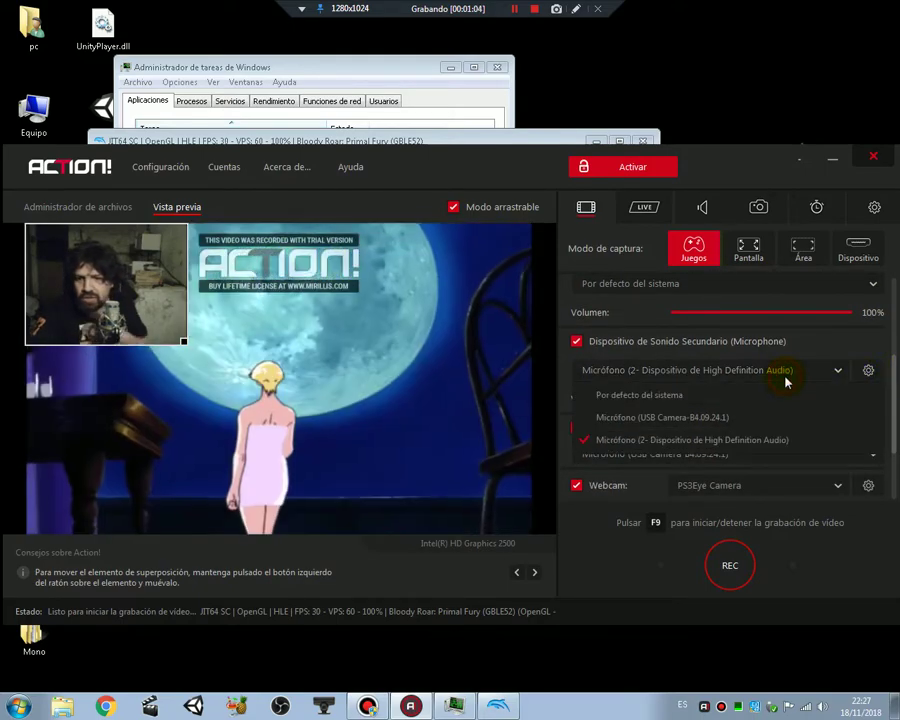
left_click(716, 418)
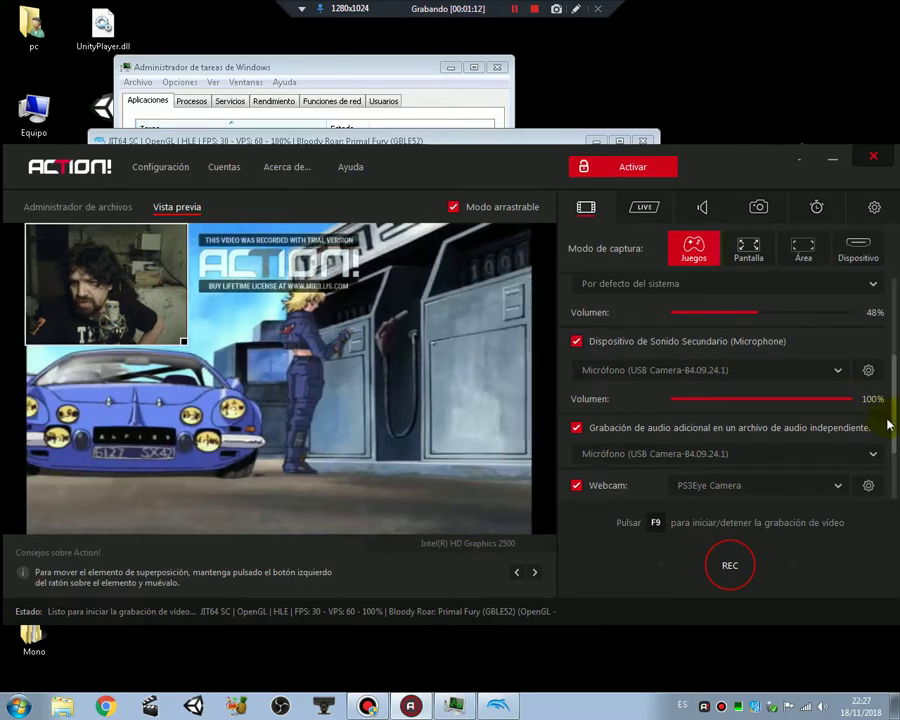
left_click(763, 318)
left_click_drag(763, 318, 794, 317)
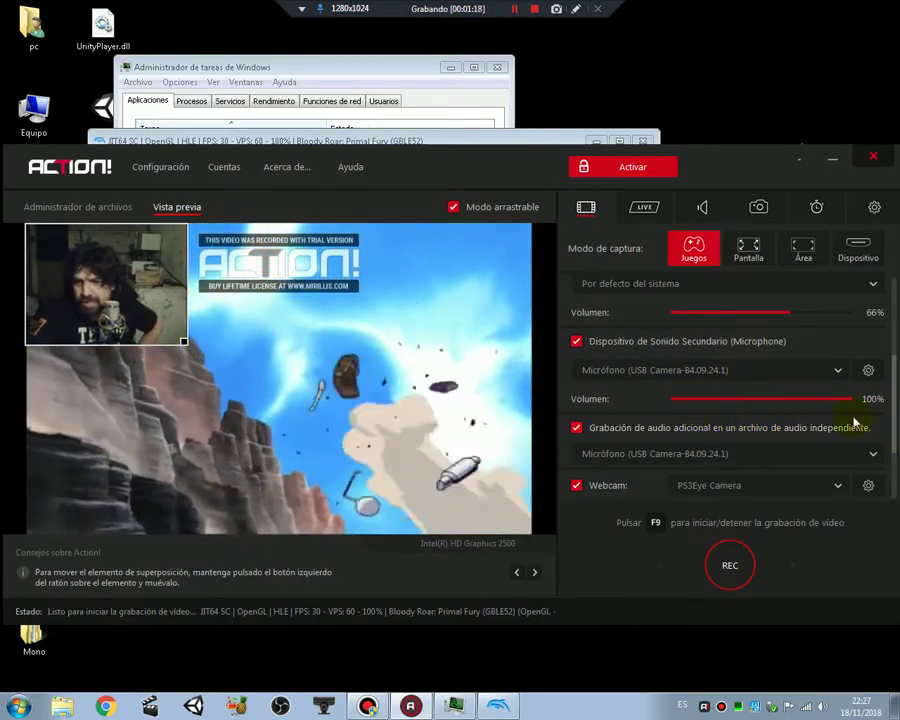
Set the source of the additional independent audio file to Micrófono (2- Dispositivo de High Definition Audio).
scroll(889, 424, "down", 1)
left_click_drag(889, 424, 897, 391)
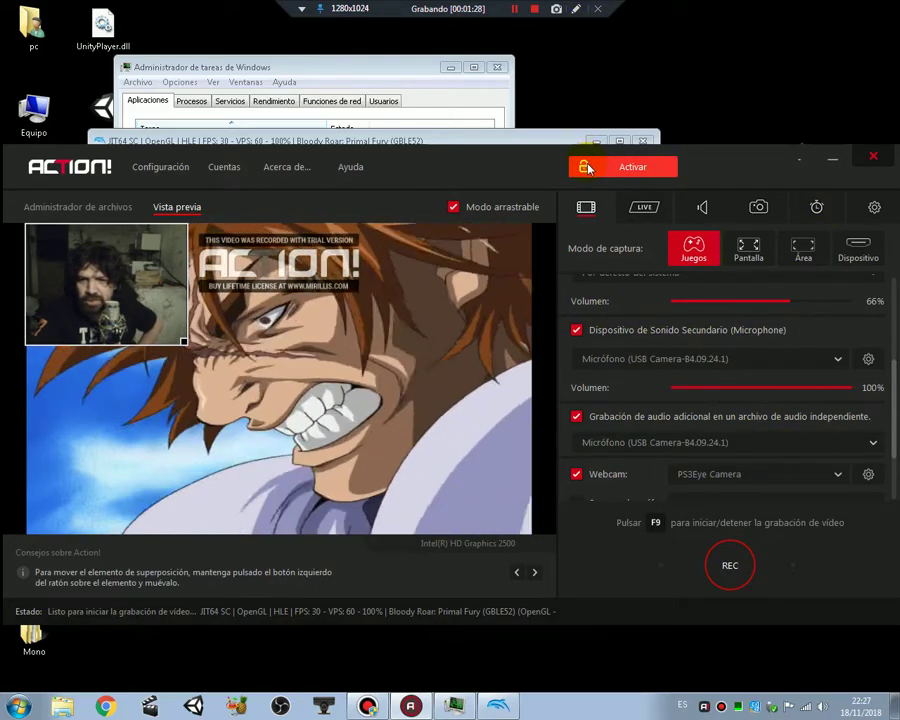
left_click(636, 442)
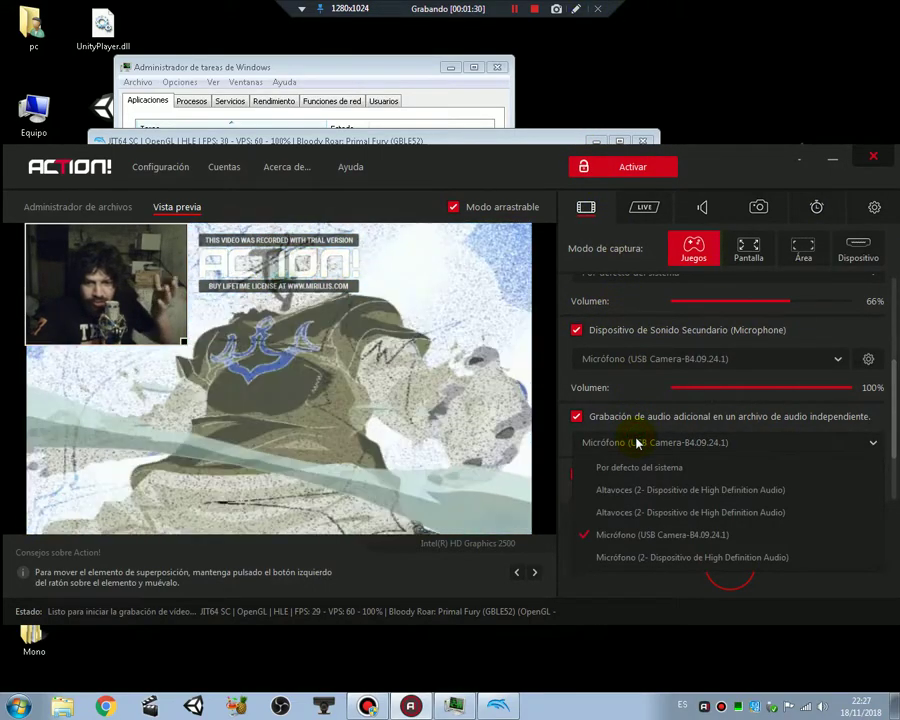
left_click(664, 556)
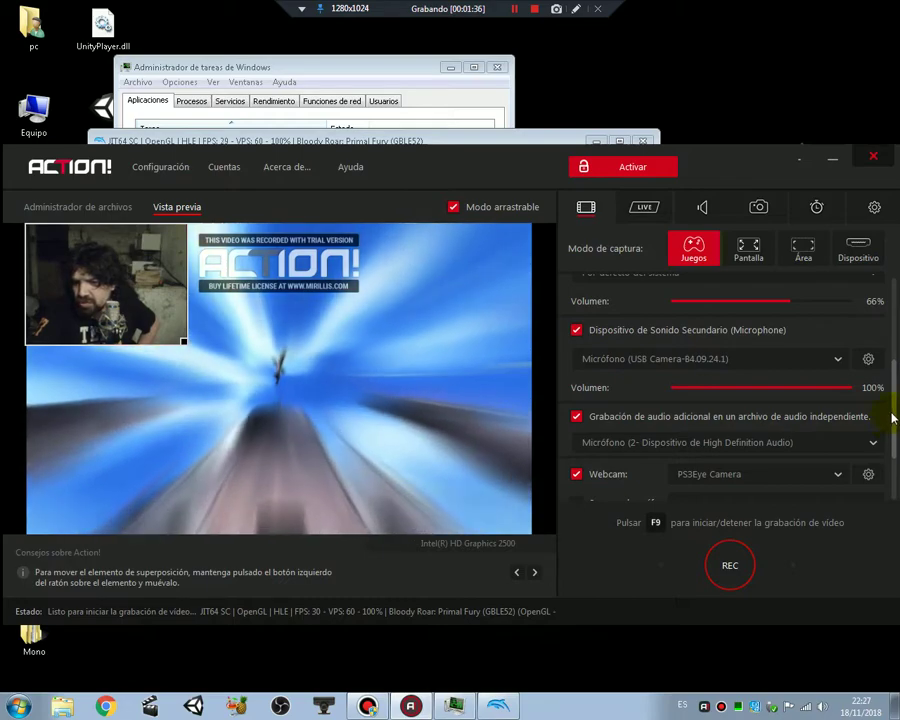
Examine the PS3Eye Camera's webcam settings, including capture resolution, video size, position and chroma key options.
scroll(890, 460, "down", 2)
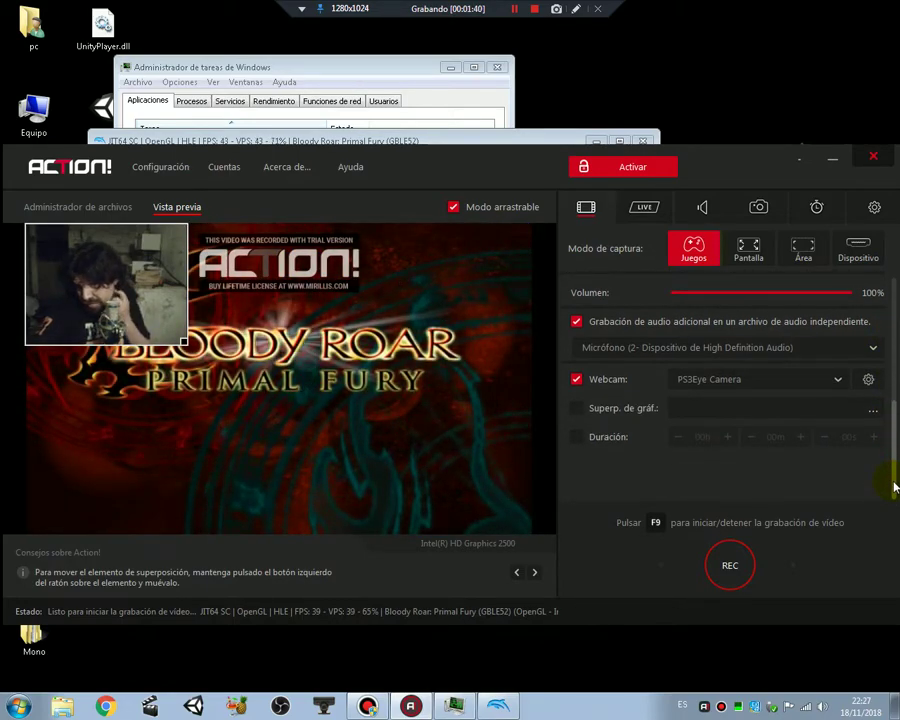
left_click(790, 386)
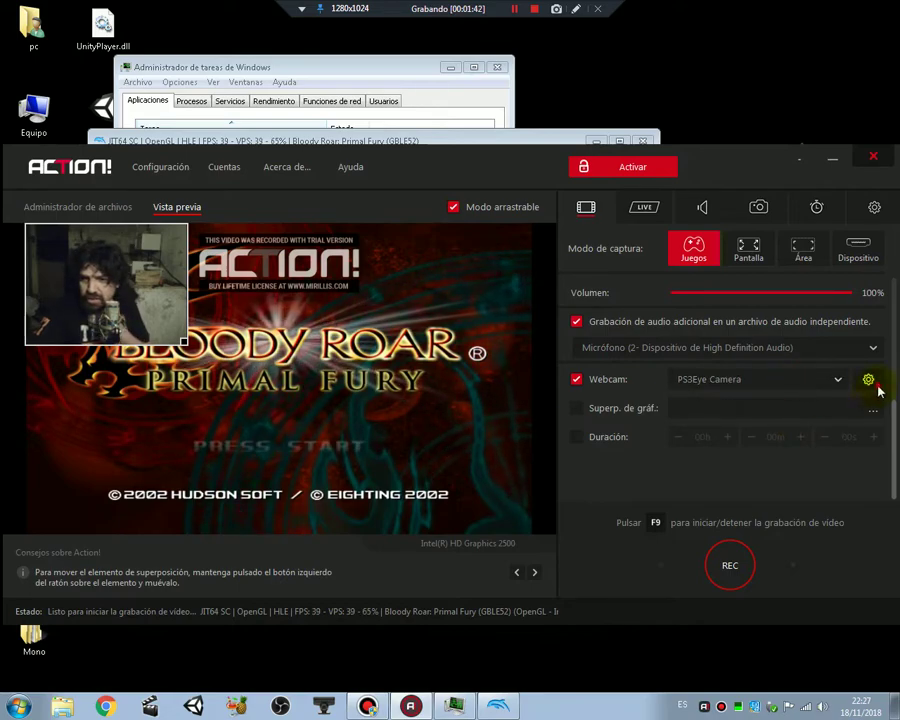
left_click(868, 380)
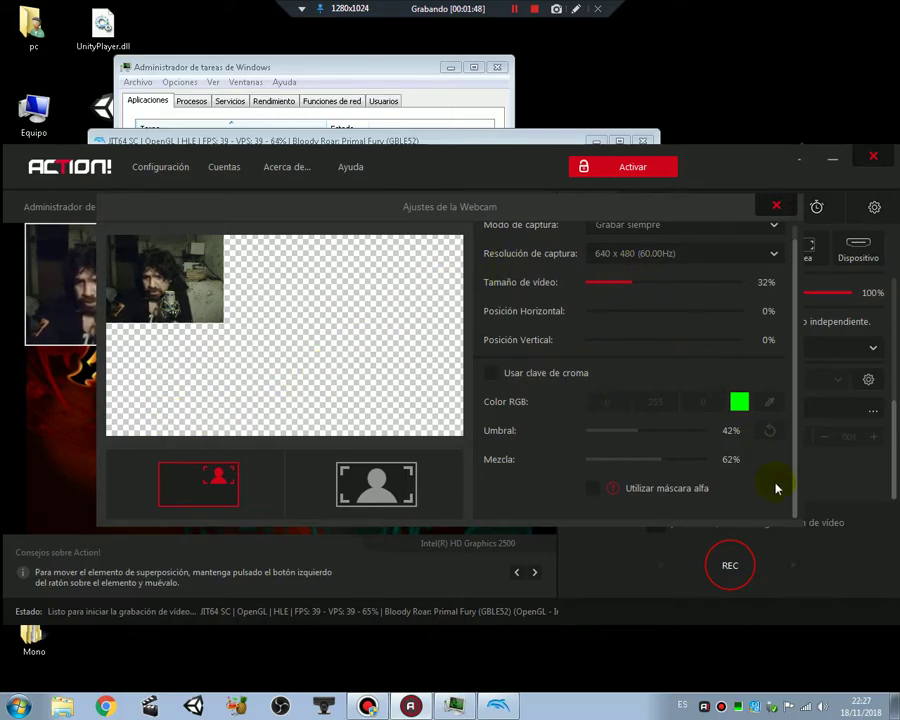
left_click(776, 205)
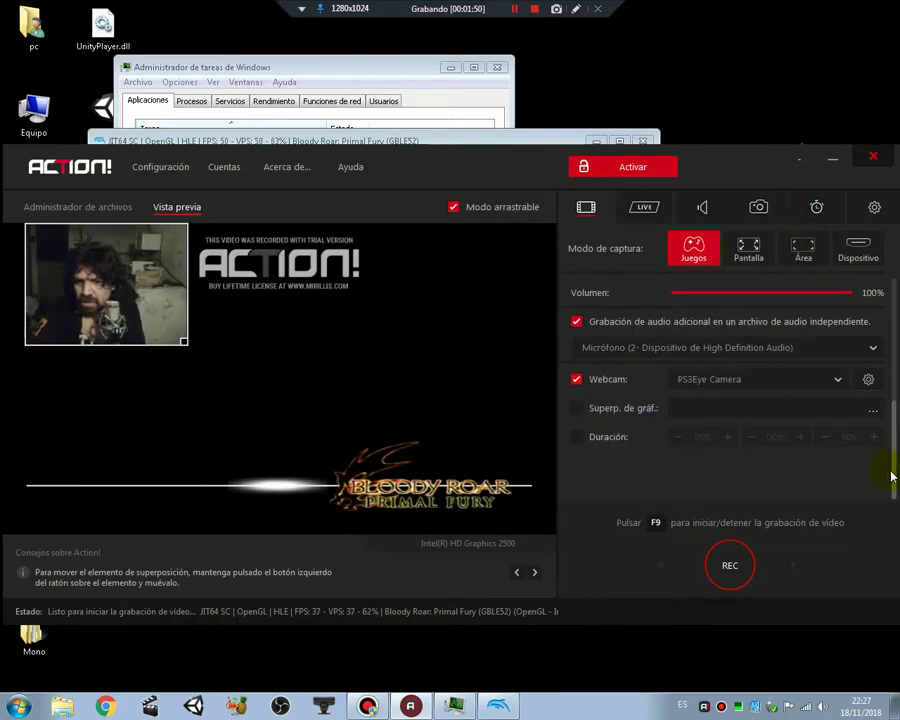
Check the recorded files, return to the preview and move the webcam overlay to the lower-right corner of the game image.
left_click(113, 218)
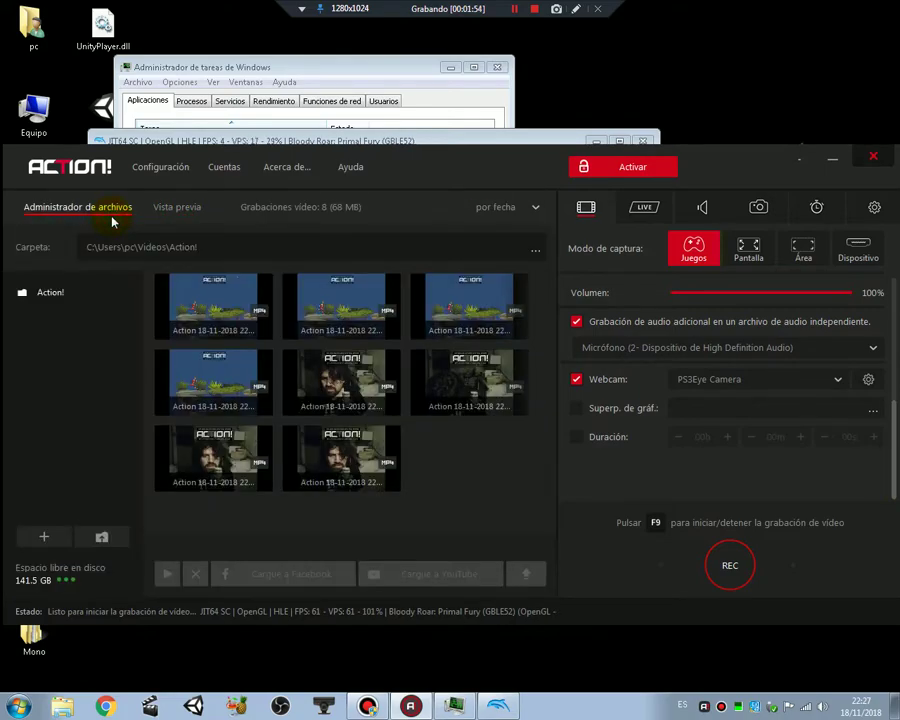
left_click(168, 207)
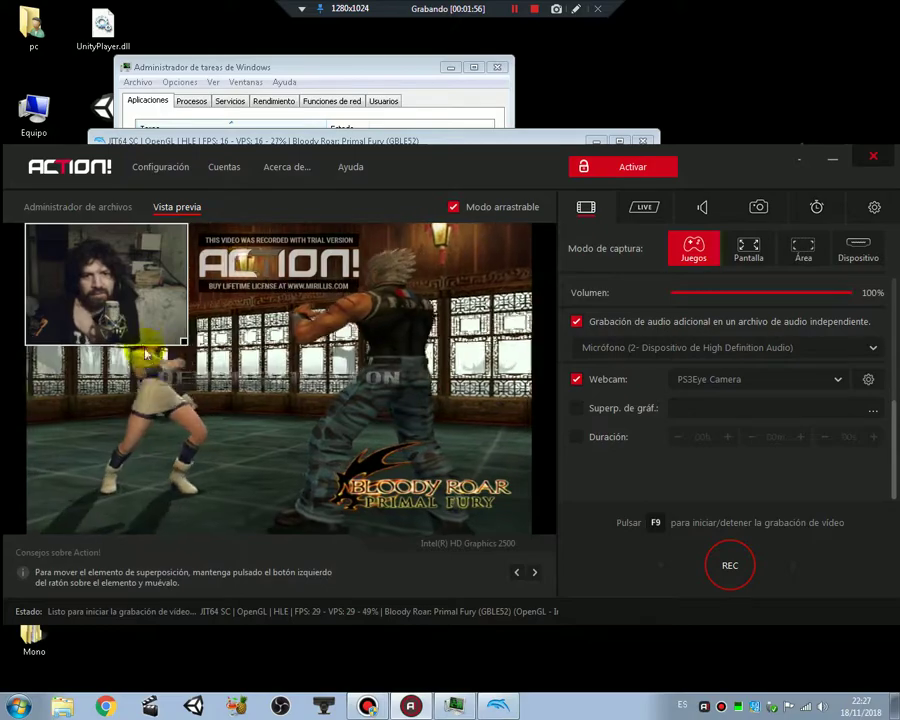
mouse_move(126, 320)
left_click_drag(126, 320, 471, 512)
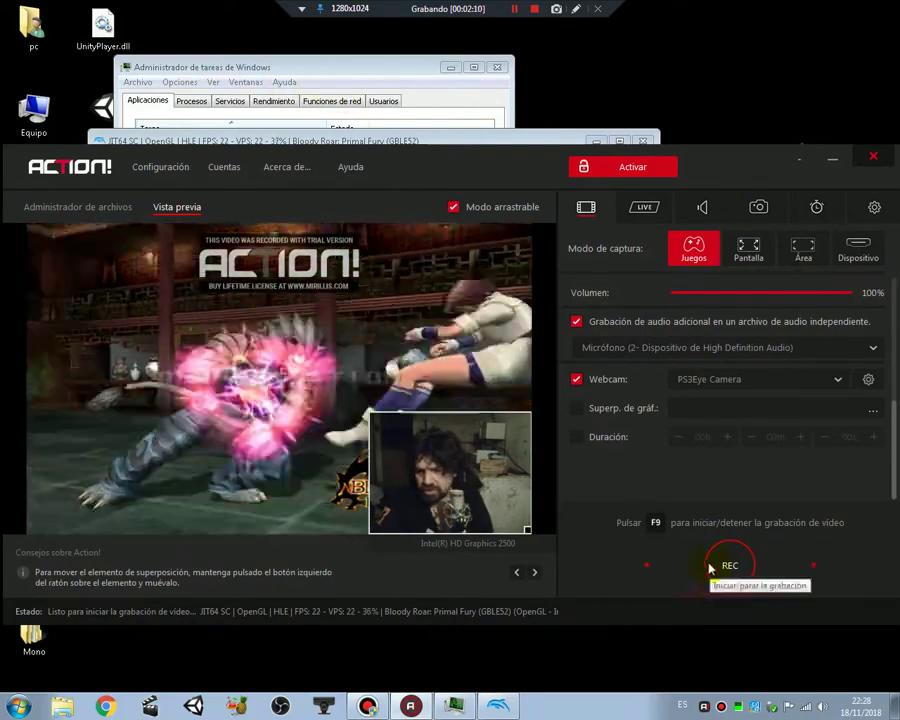
Switch to the Dolphin window running Bloody Roar: Primal Fury and start the video recording.
key("alt+Tab")
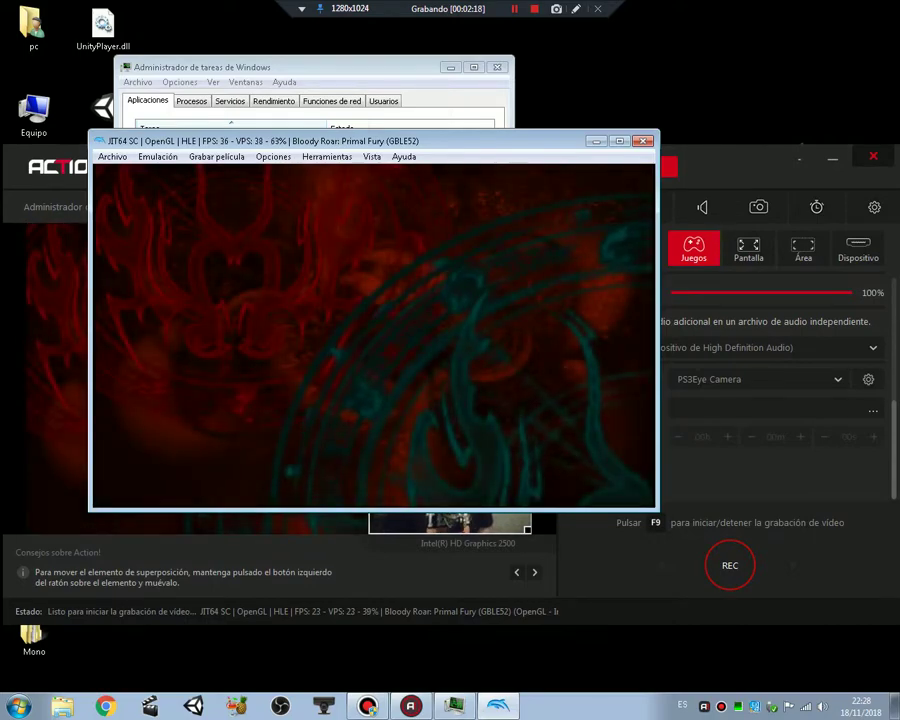
key("F9")
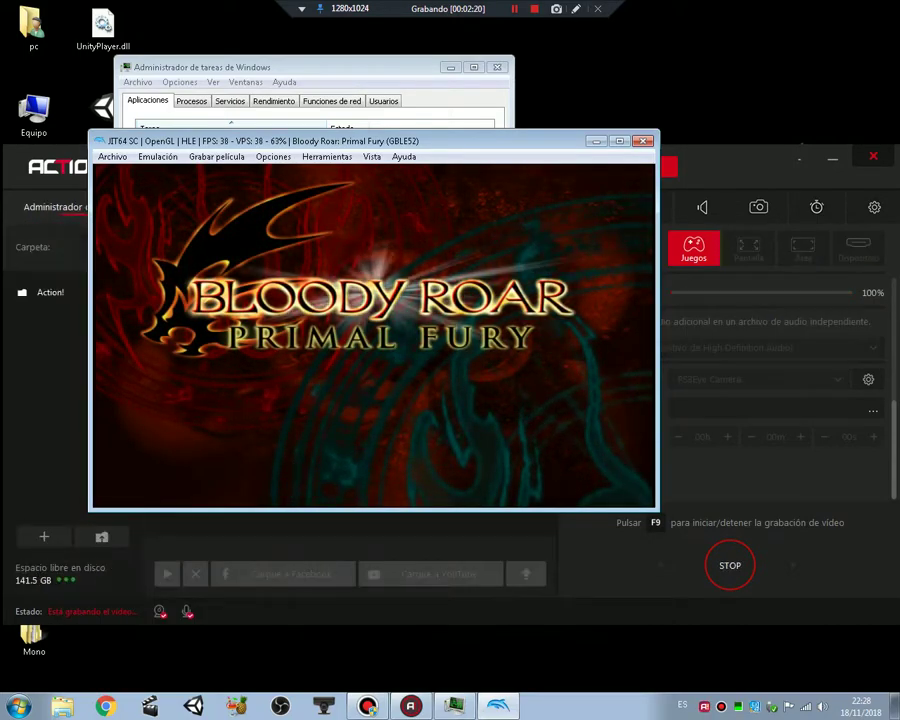
Start an Arcade match in Bloody Roar: Primal Fury with the character Xion.
key("Return")
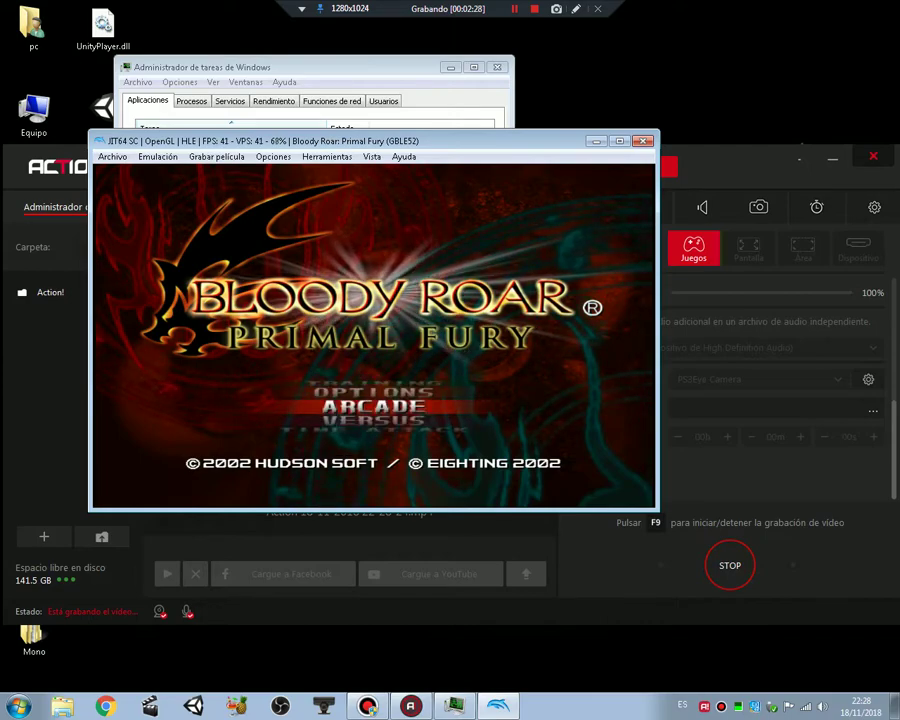
key("Return")
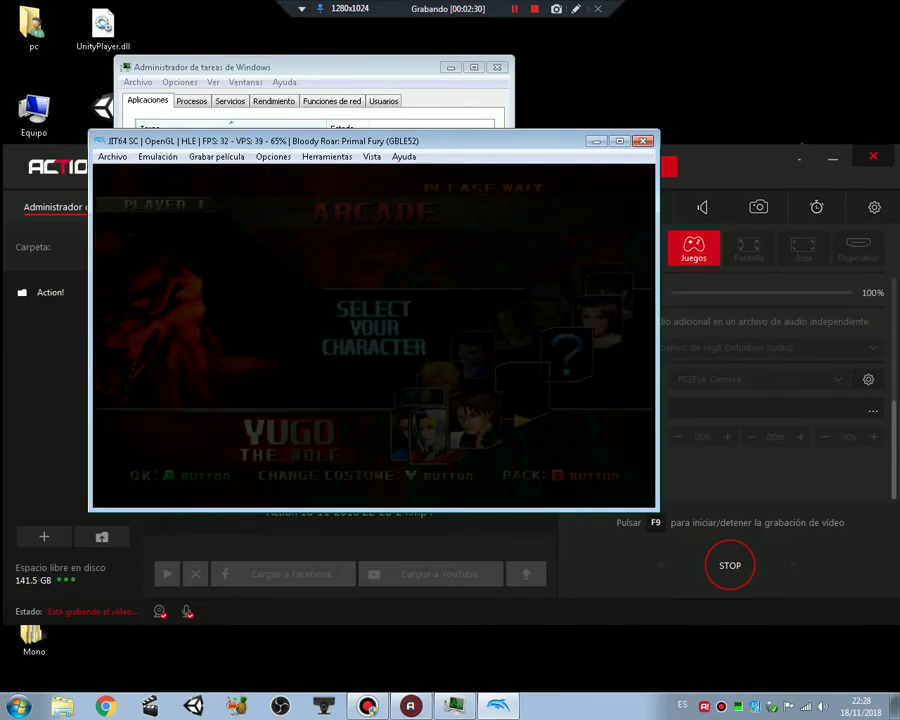
key("Right")
key("Right")
key("Left")
key("Return")
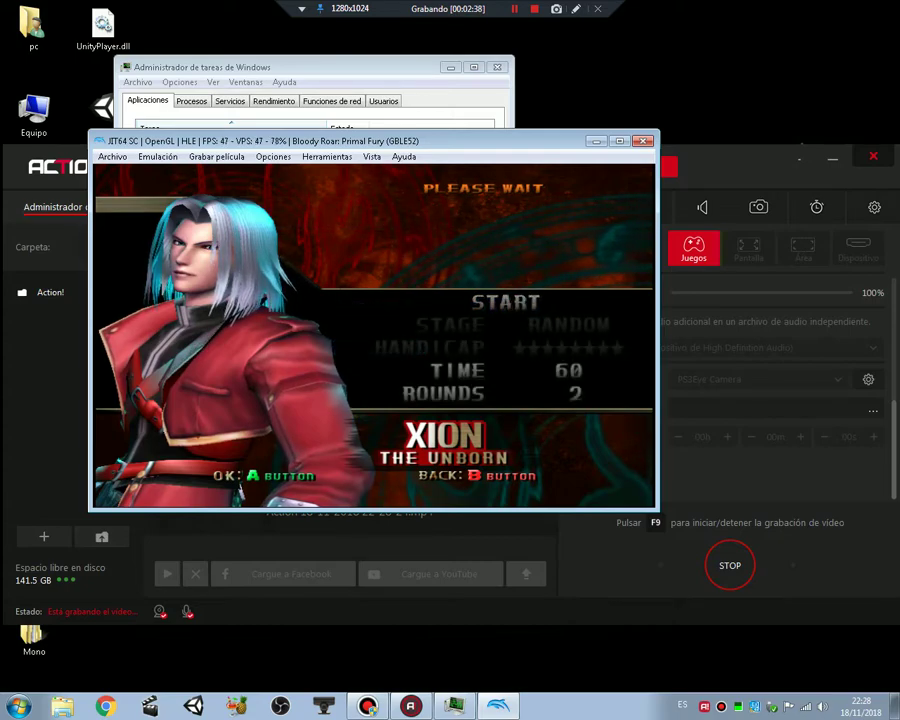
key("Return")
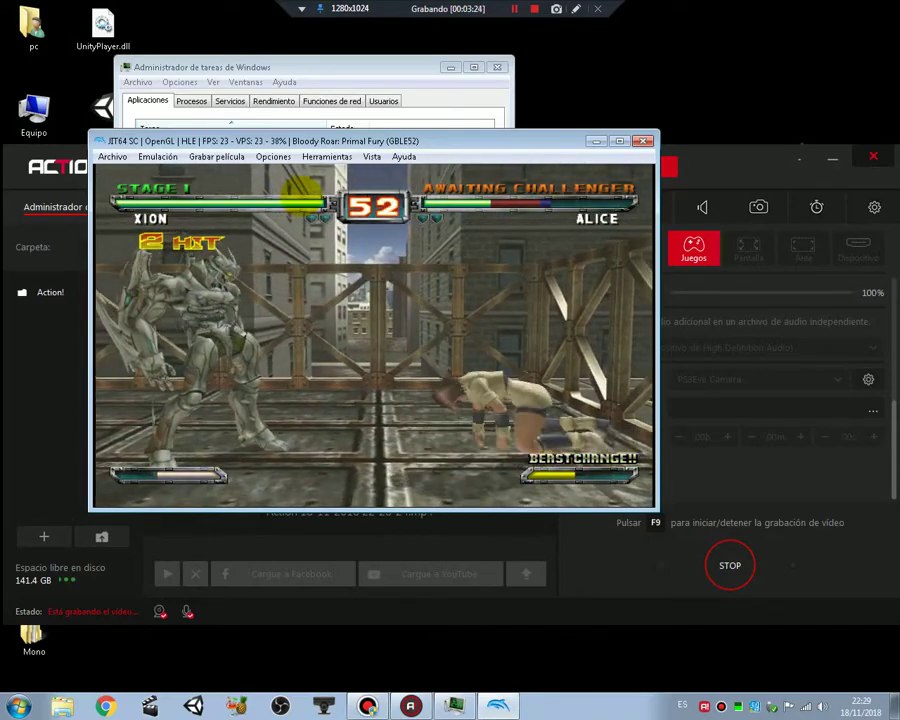
Stop the video recording and close the Dolphin game window, confirming that the emulation should end.
key("F9")
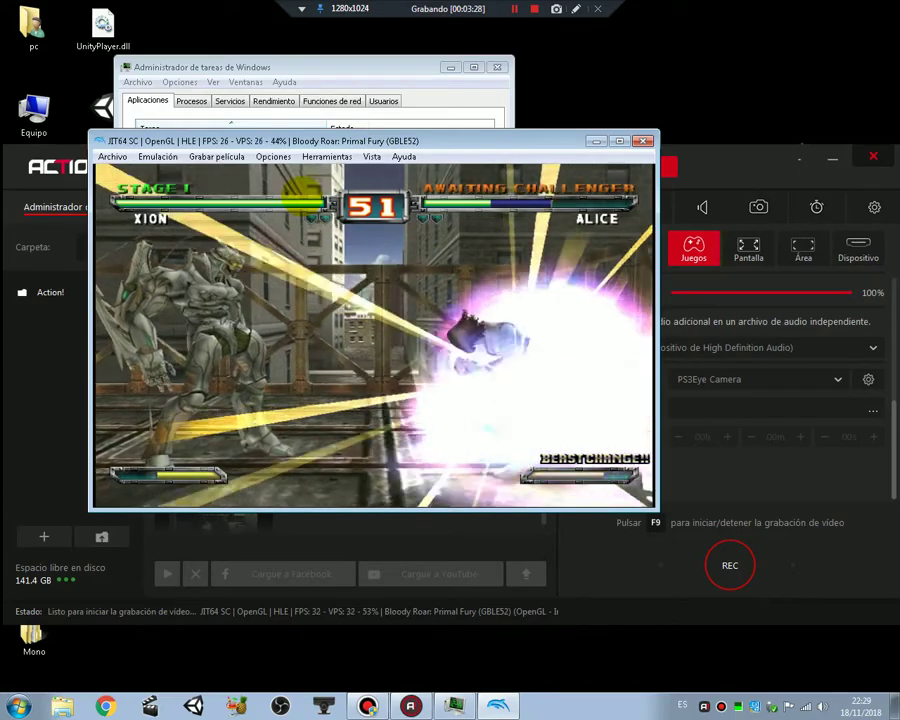
left_click(643, 141)
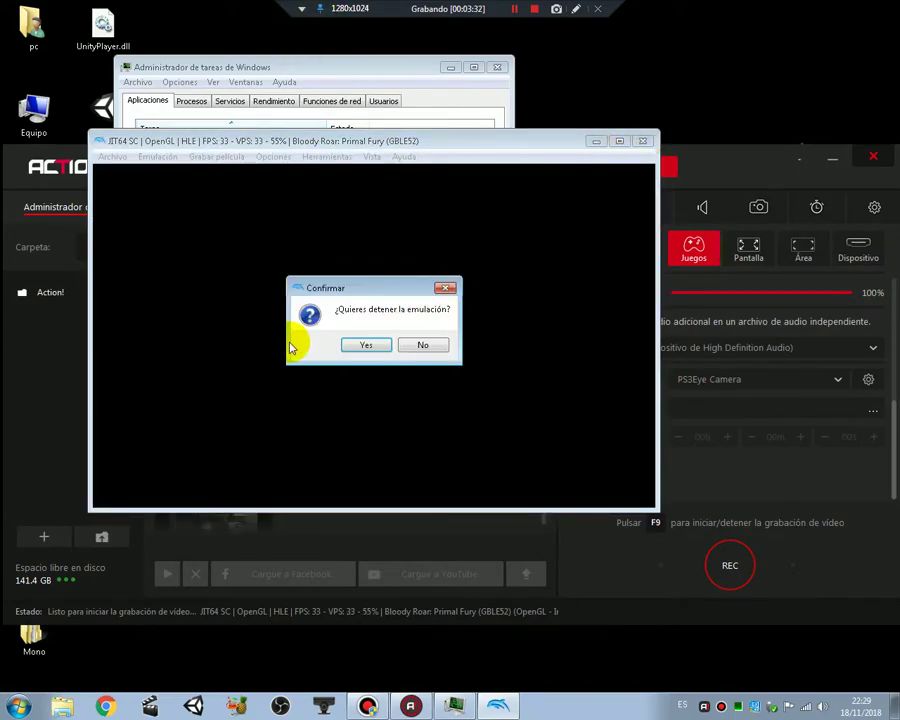
left_click(360, 345)
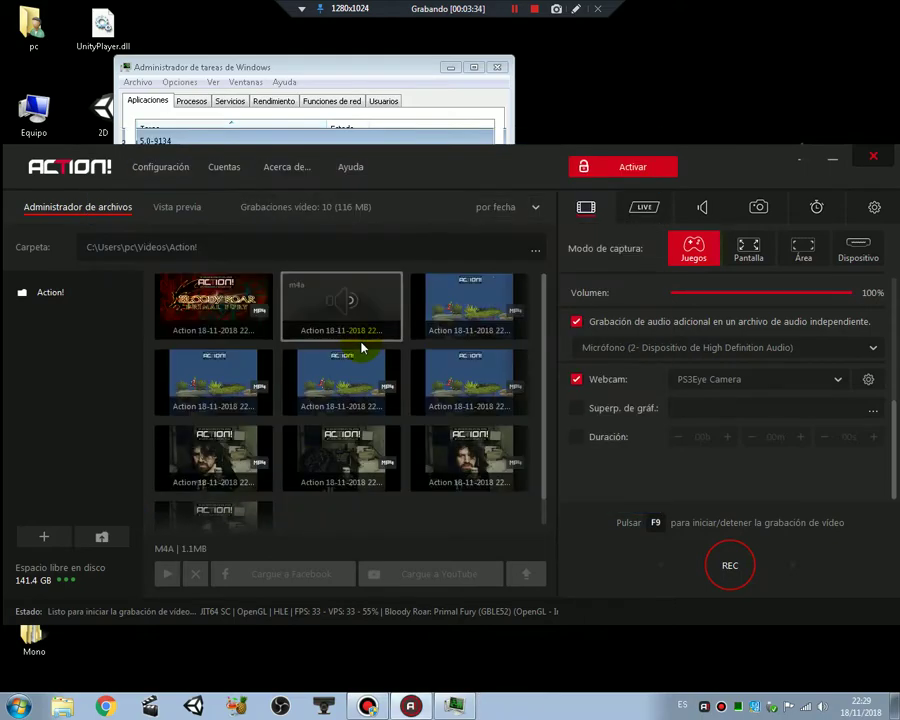
Set the capture mode to Dispositivo, check the separate m4a audio file, and play back the new Bloody Roar recording.
left_click(222, 312)
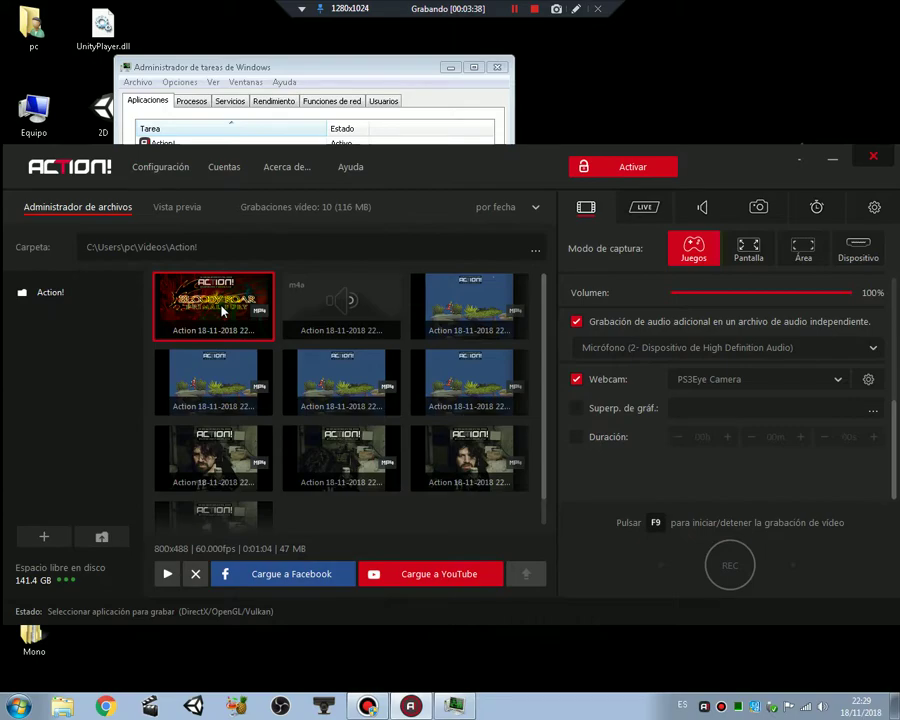
left_click(843, 254)
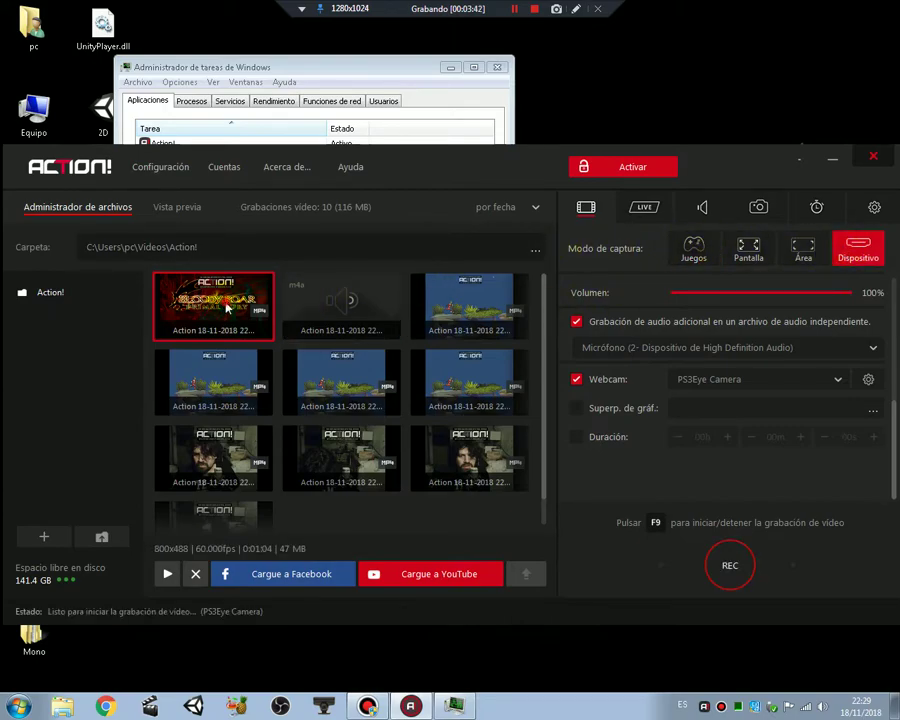
left_click(238, 330)
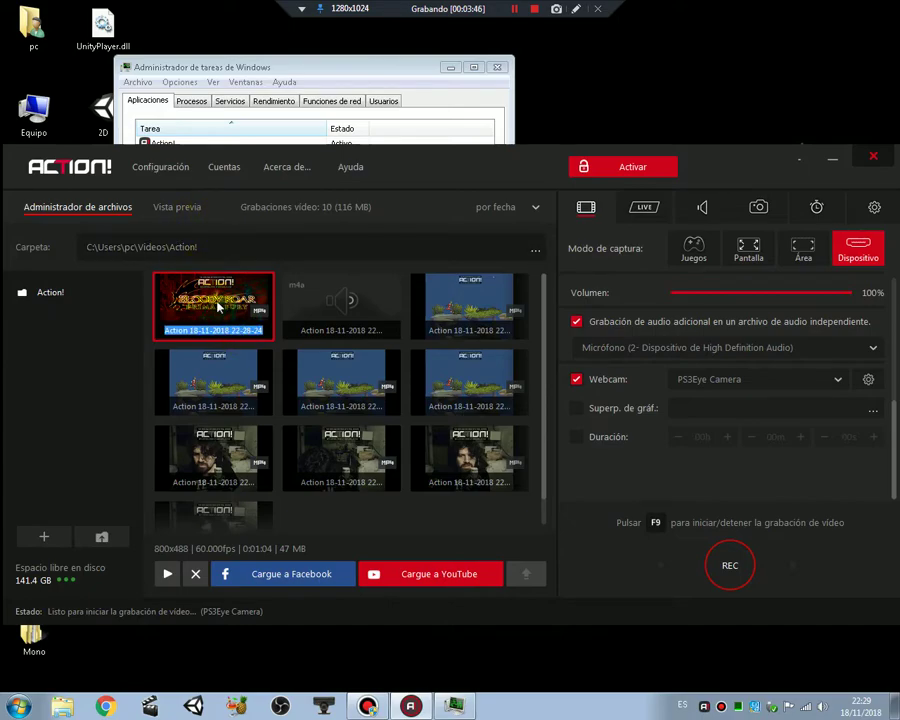
left_click(307, 298)
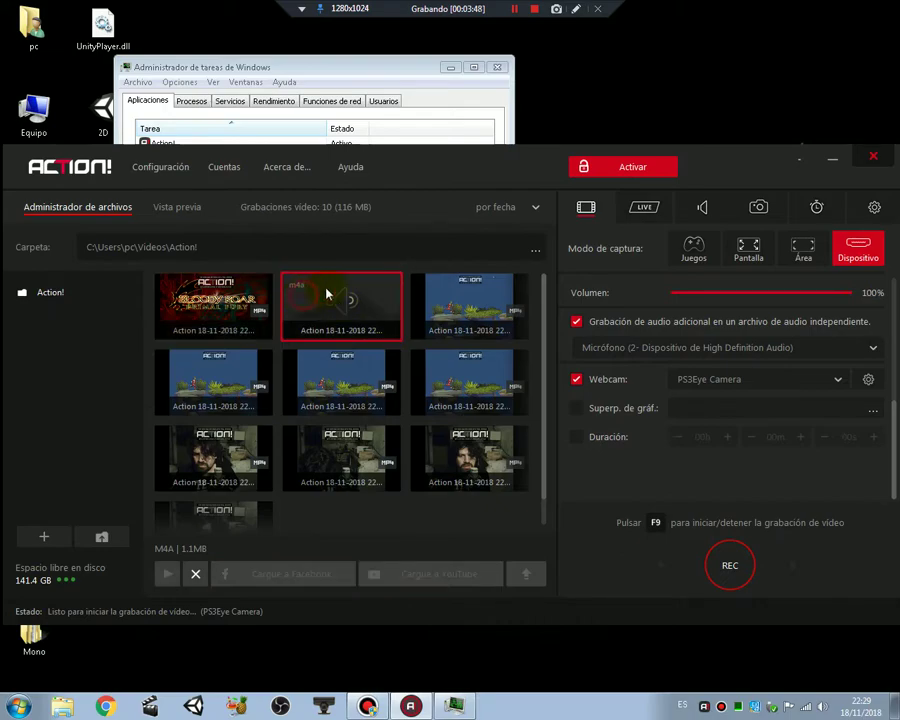
double_click(207, 314)
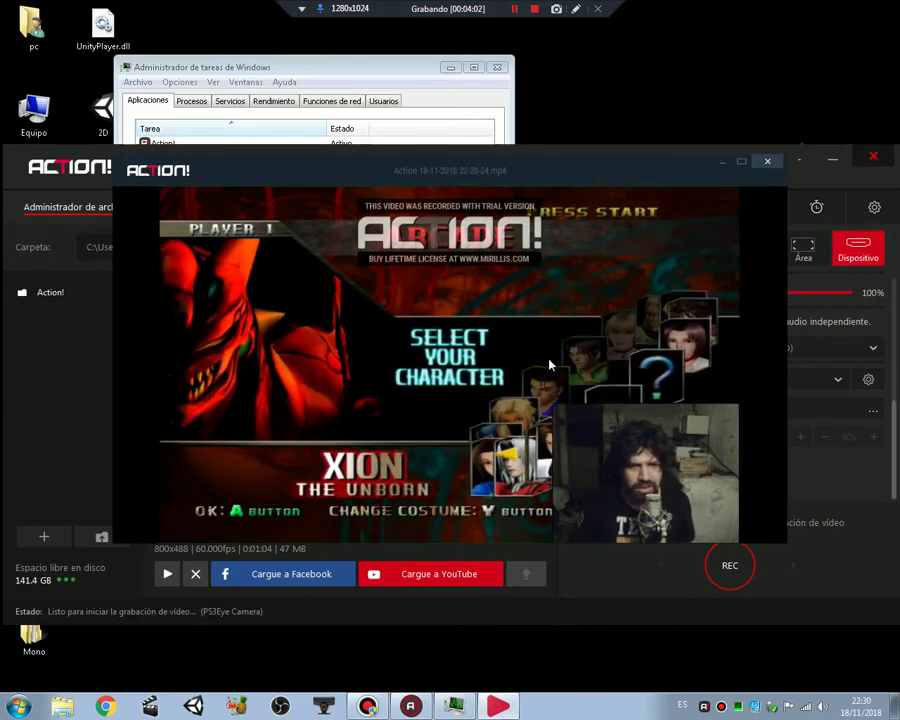
left_click(767, 161)
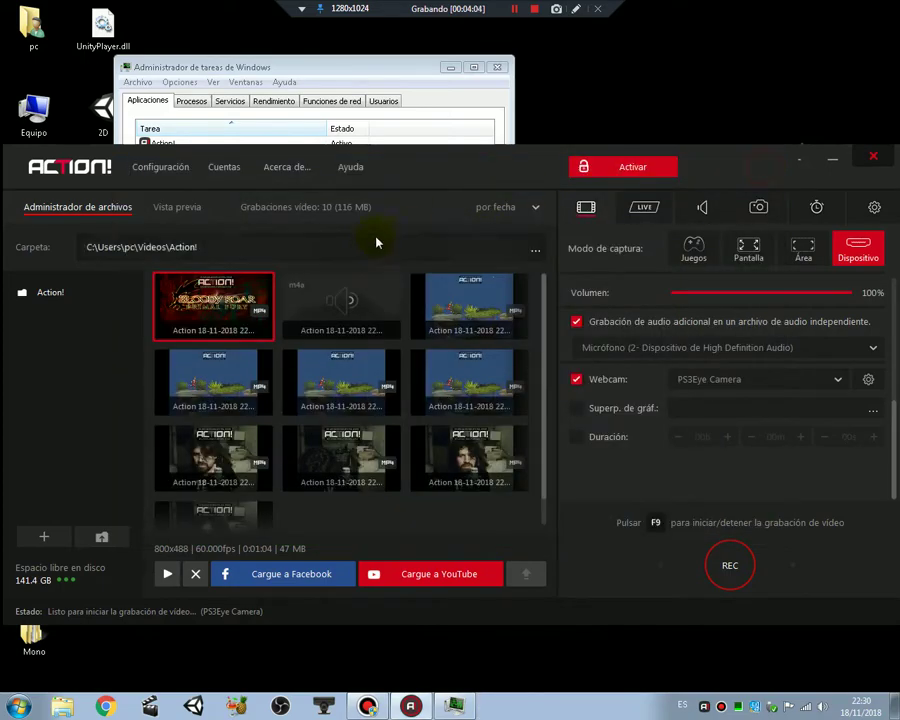
Open the live preview of the device capture and review its input, video, audio and webcam settings.
left_click(170, 207)
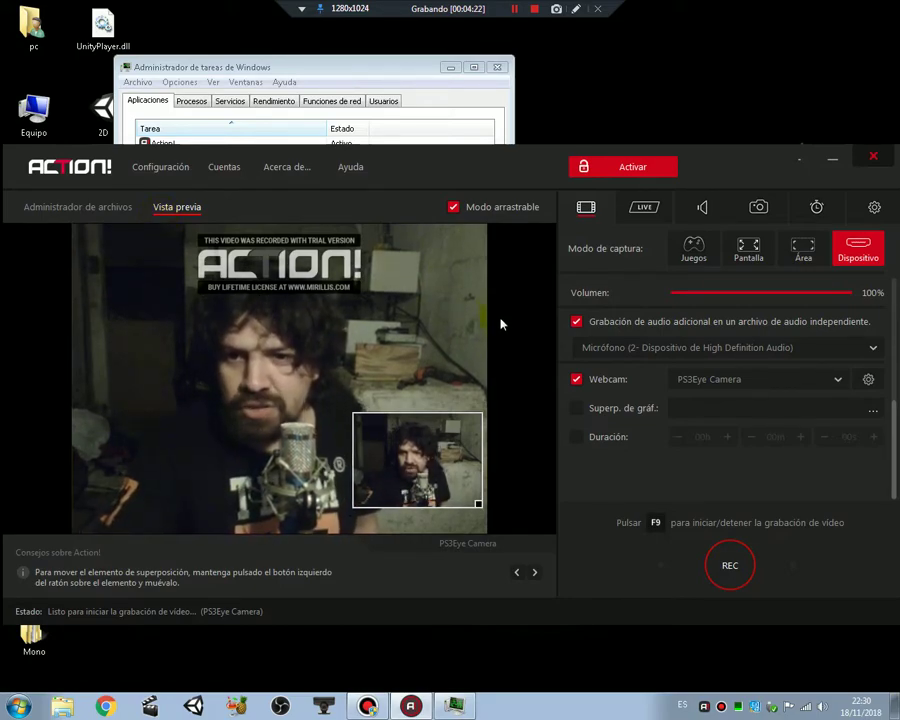
scroll(893, 425, "up", 5)
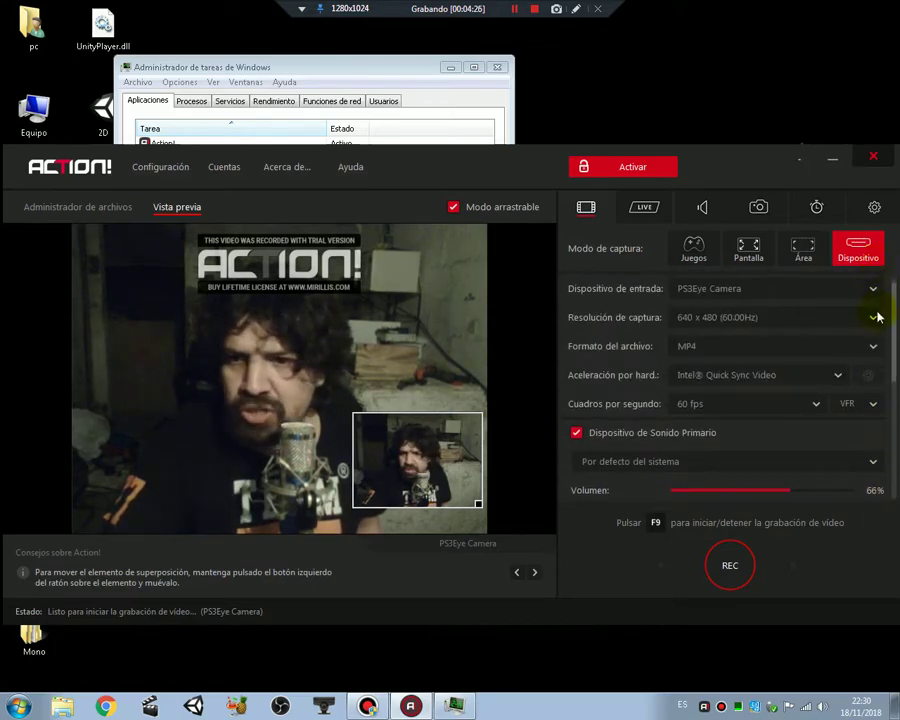
scroll(882, 489, "down", 5)
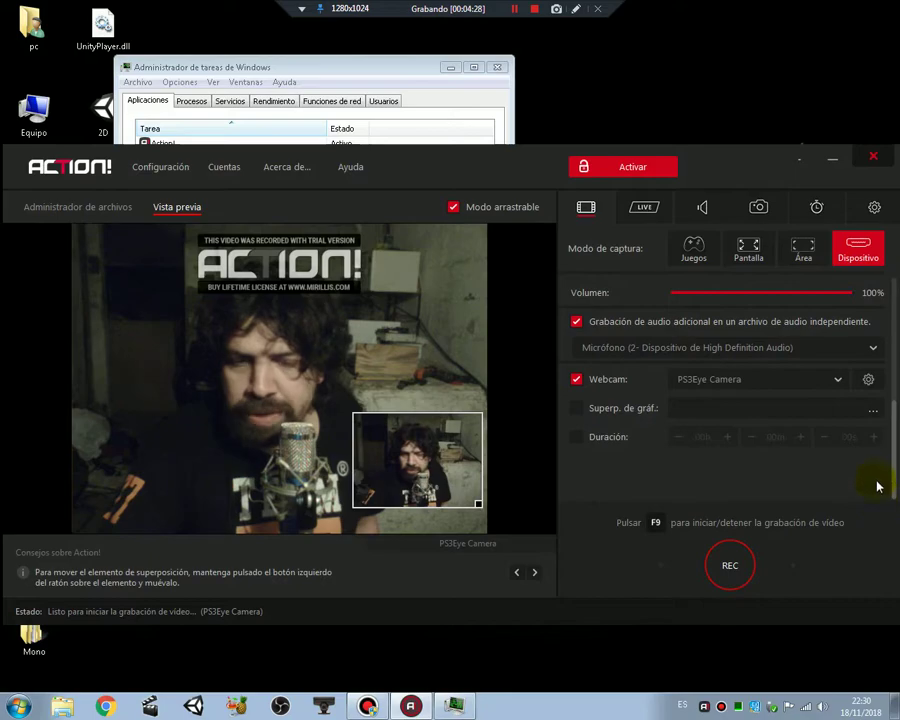
scroll(882, 366, "up", 3)
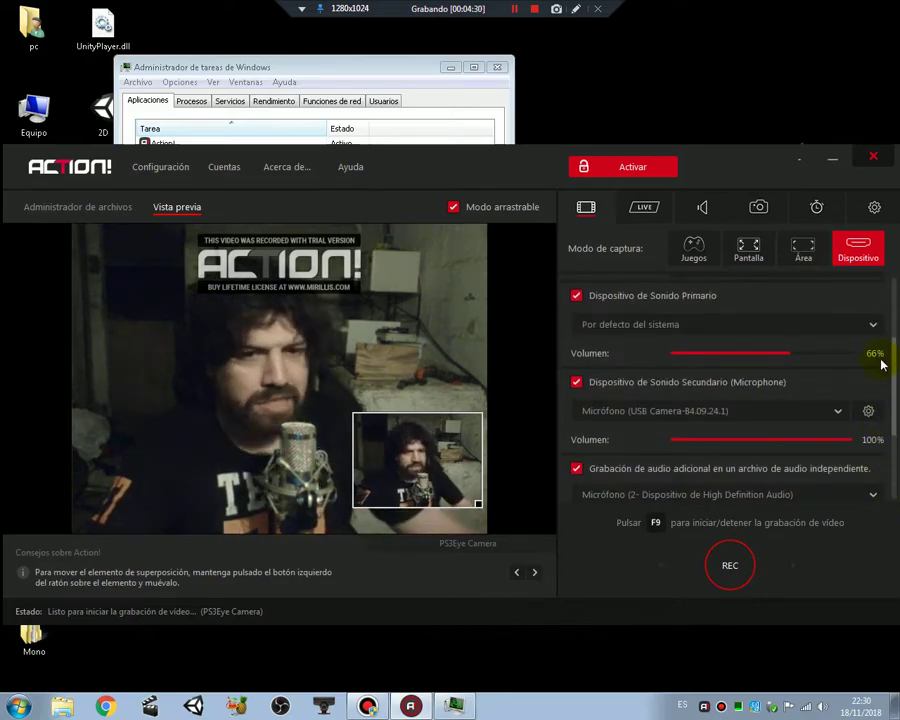
scroll(882, 366, "down", 3)
scroll(875, 326, "up", 5)
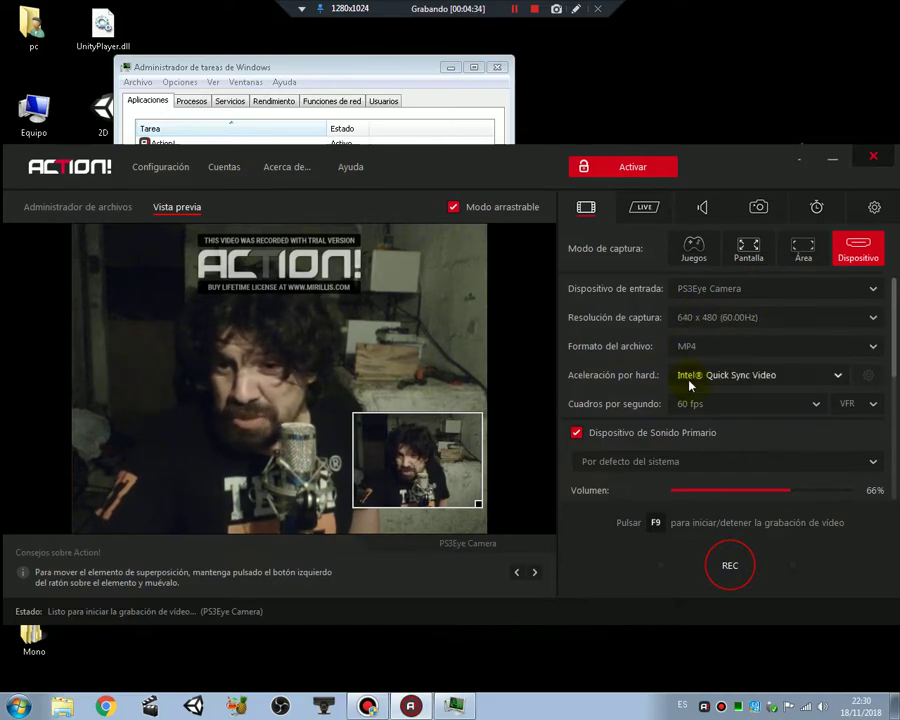
Set the capture mode to Juegos and view the PS3Eye Camera image in CL-Eye Test beside the capture settings.
left_click(687, 257)
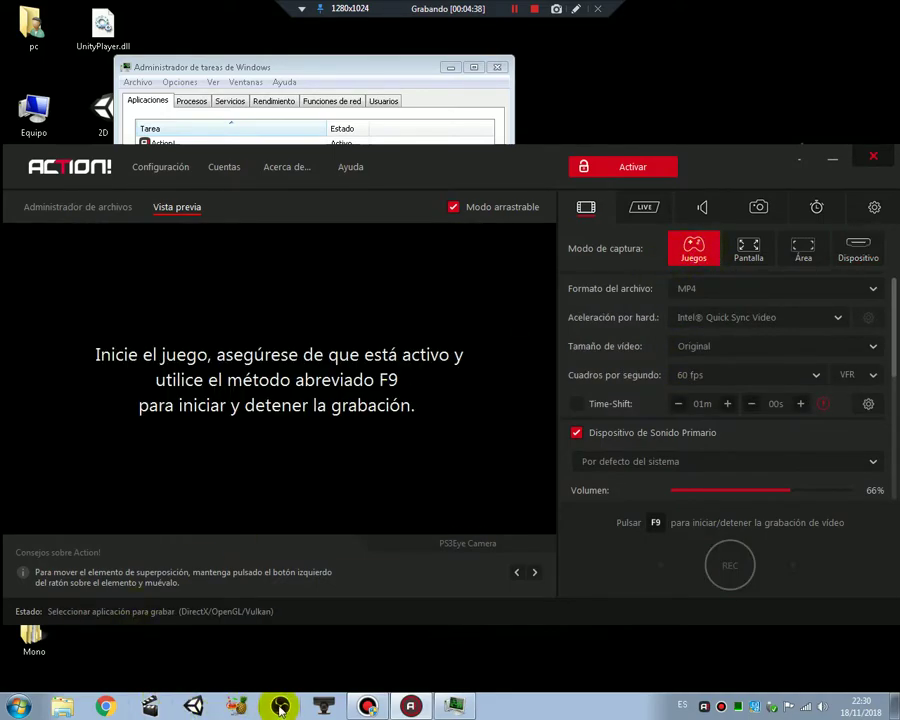
left_click(320, 706)
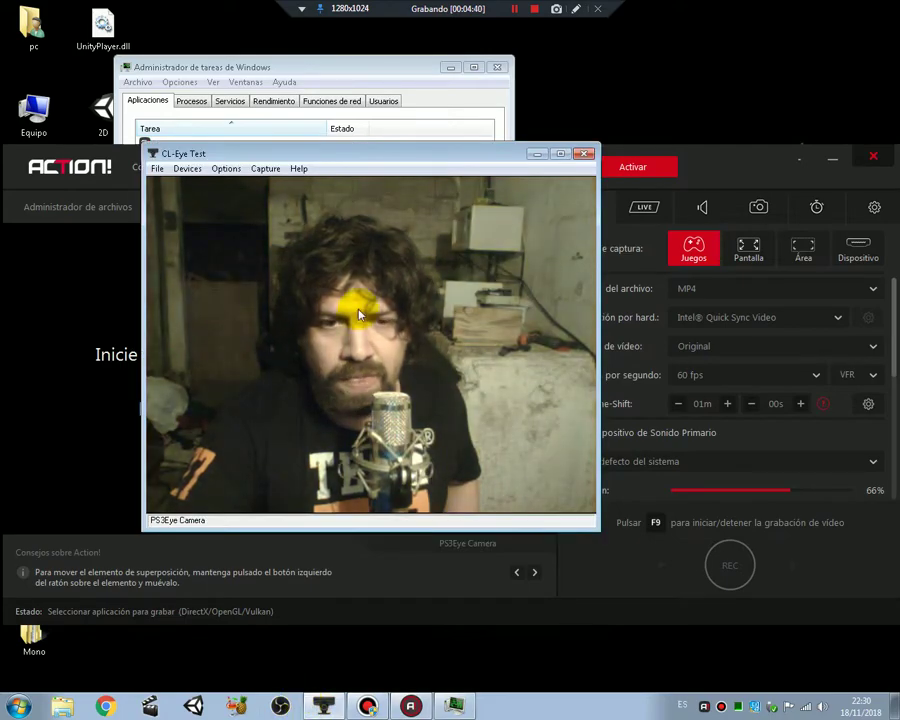
left_click_drag(295, 157, 182, 176)
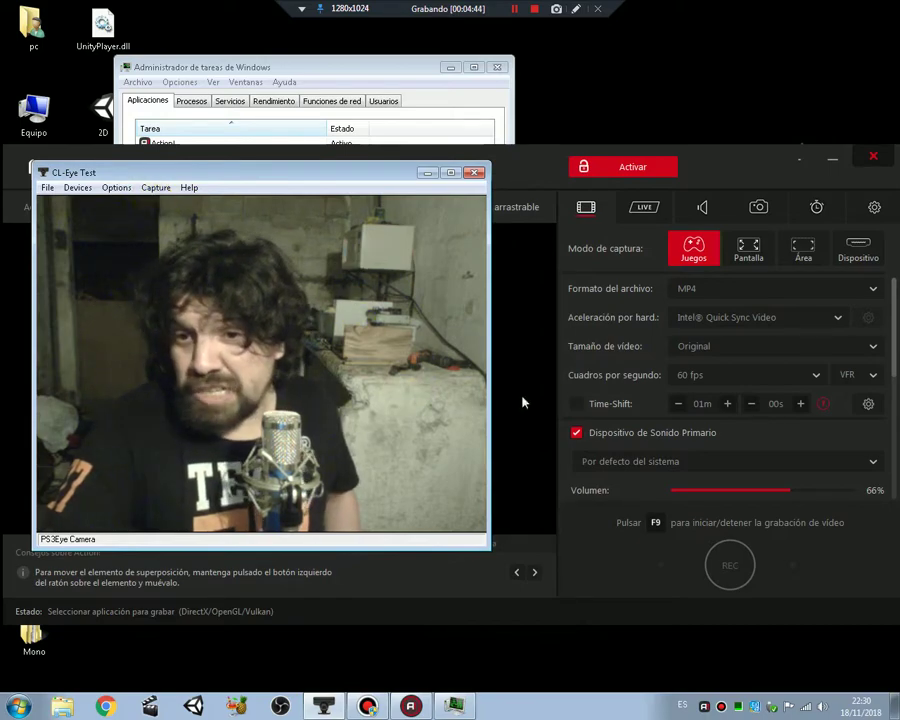
left_click(887, 285)
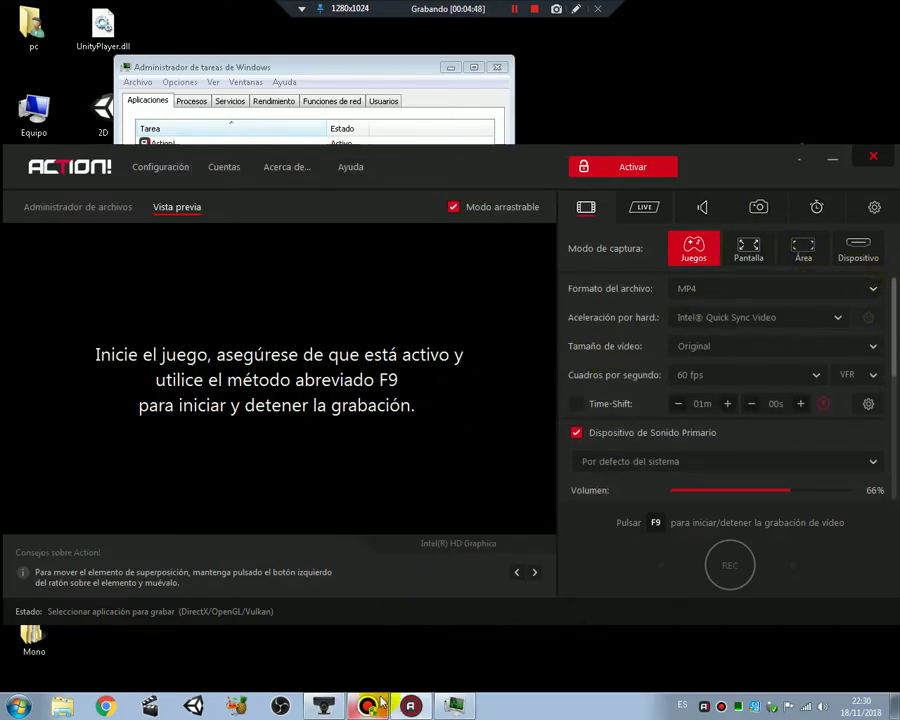
key("alt+Tab")
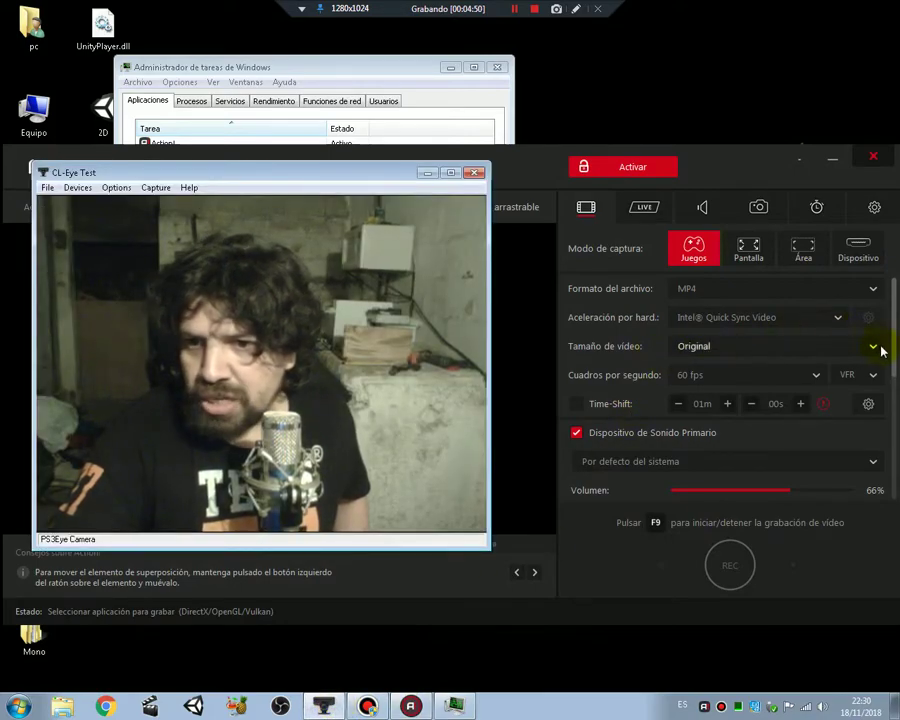
left_click(880, 300)
scroll(895, 357, "down", 2)
left_click_drag(895, 357, 880, 277)
Compare the Pantalla, Área and Dispositivo capture modes, dismissing the area selection frame each time.
left_click(746, 250)
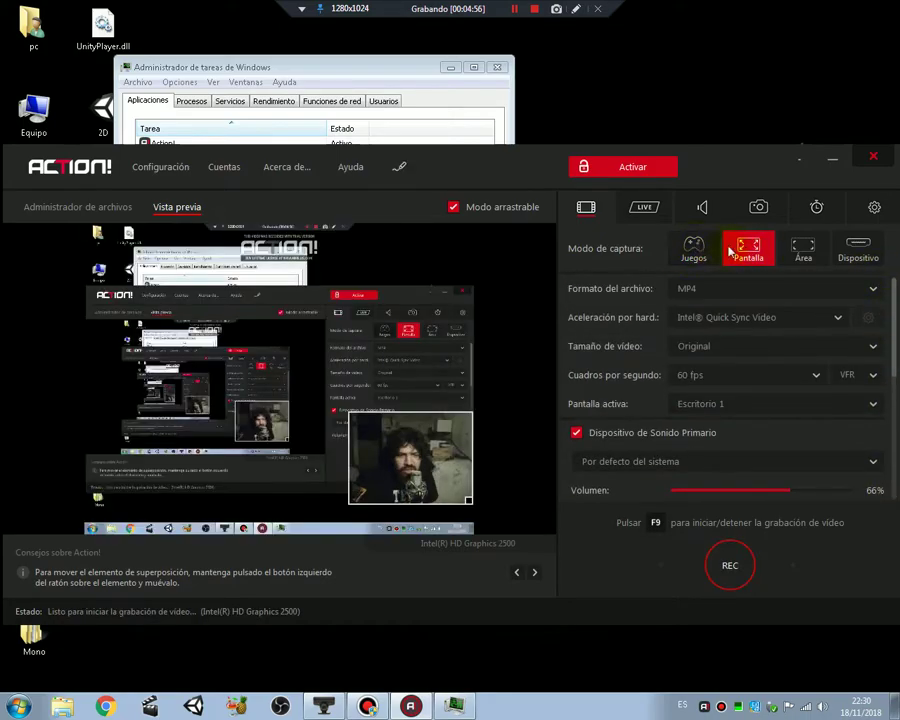
left_click(805, 250)
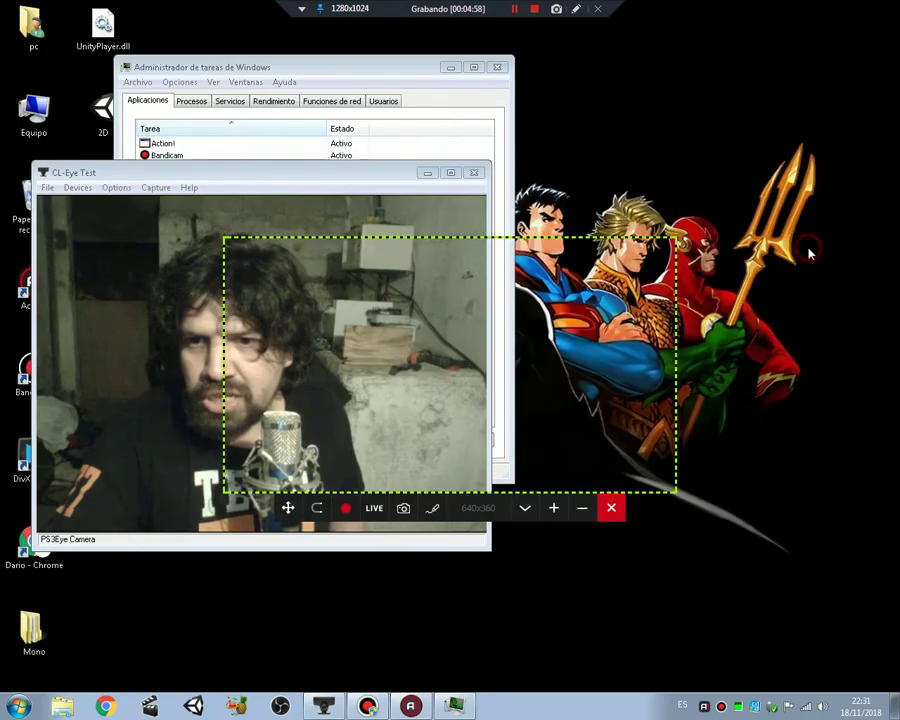
left_click(612, 508)
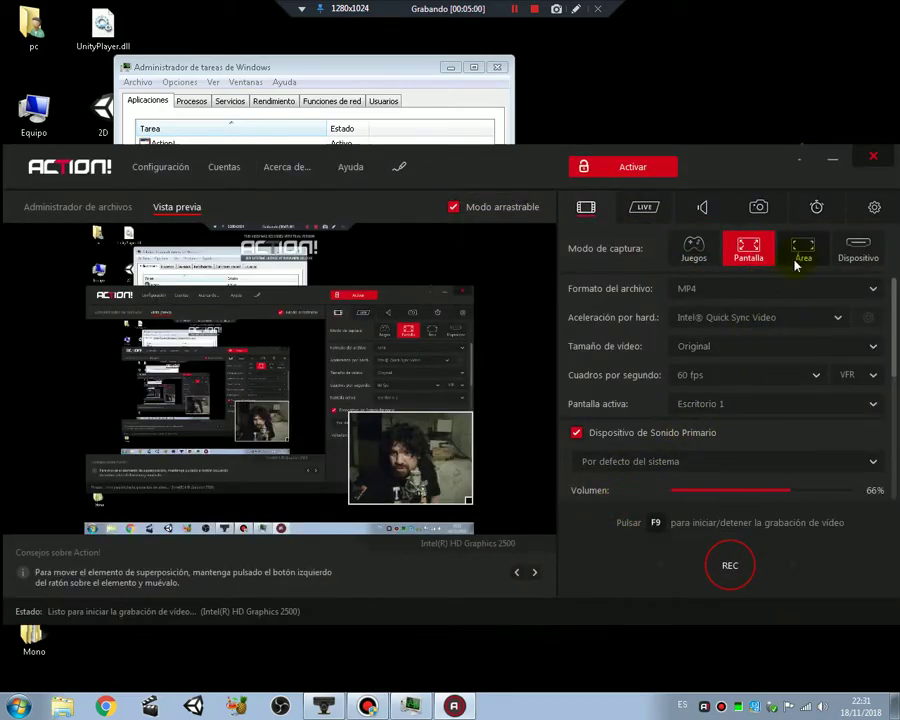
left_click(800, 254)
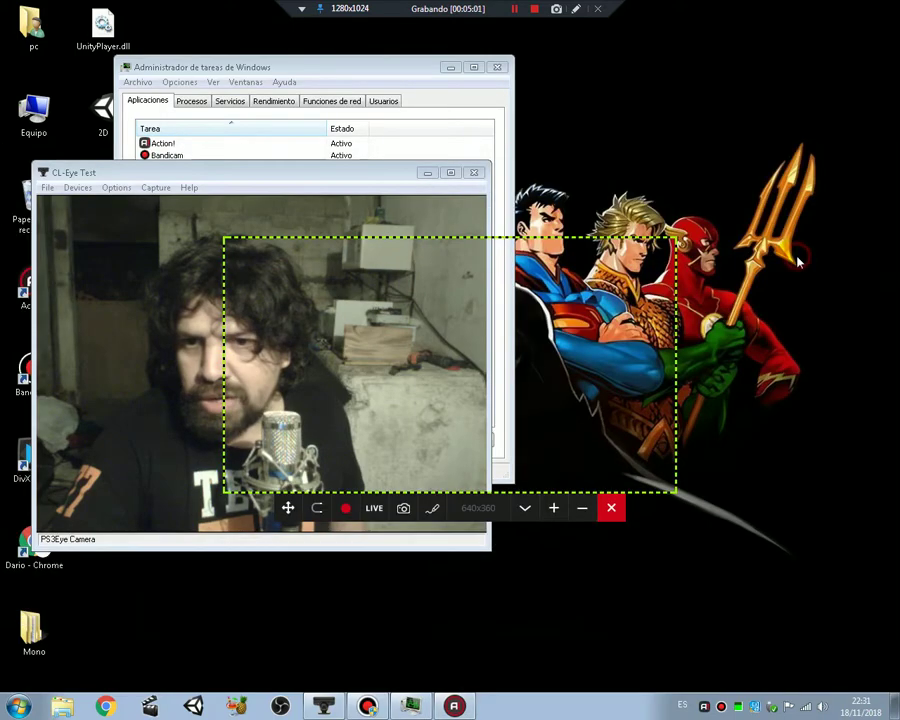
left_click(612, 509)
left_click(858, 252)
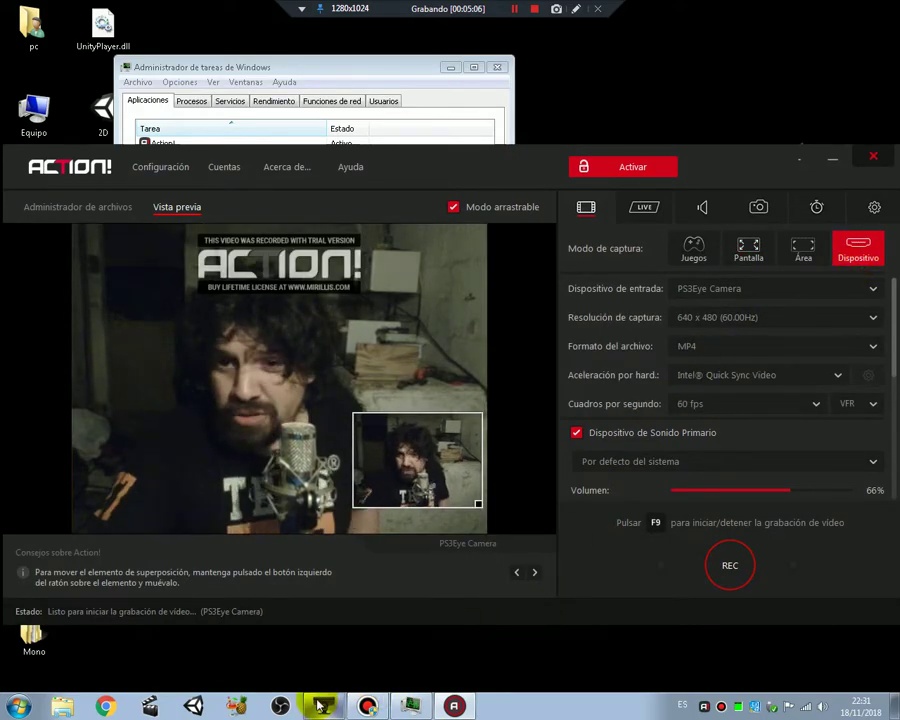
Close CL-Eye Test, then view the Área selection frame again and return to the Pantalla capture mode.
left_click(410, 706)
left_click(474, 172)
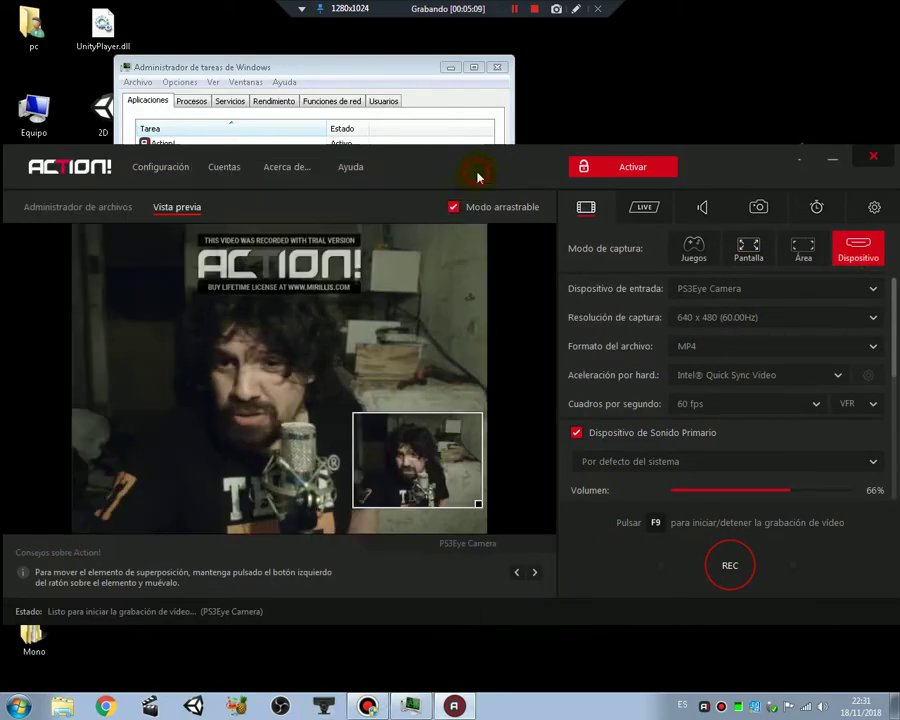
left_click(801, 250)
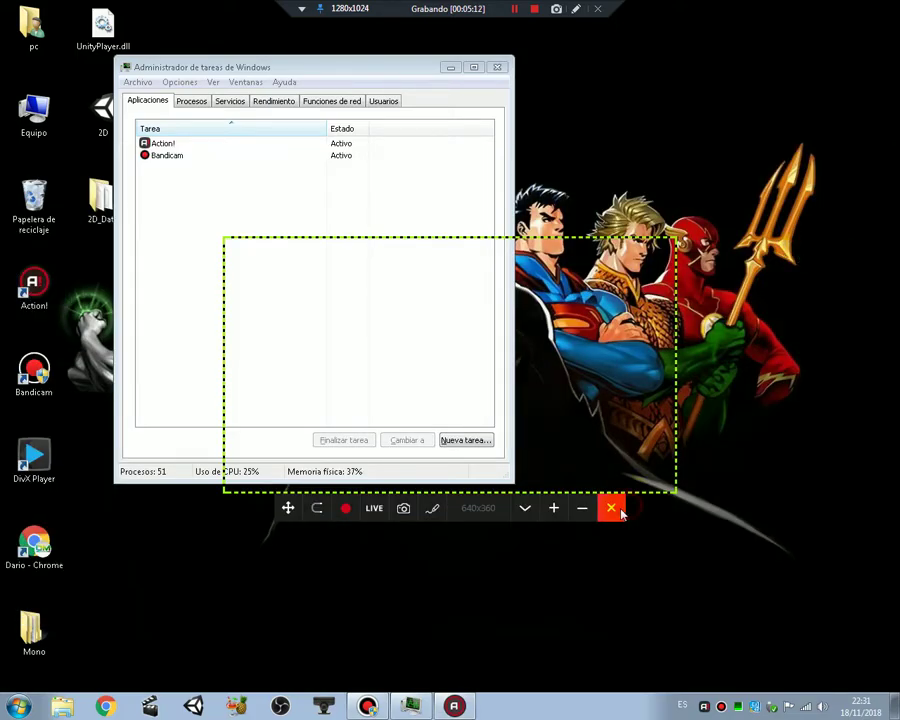
left_click(611, 508)
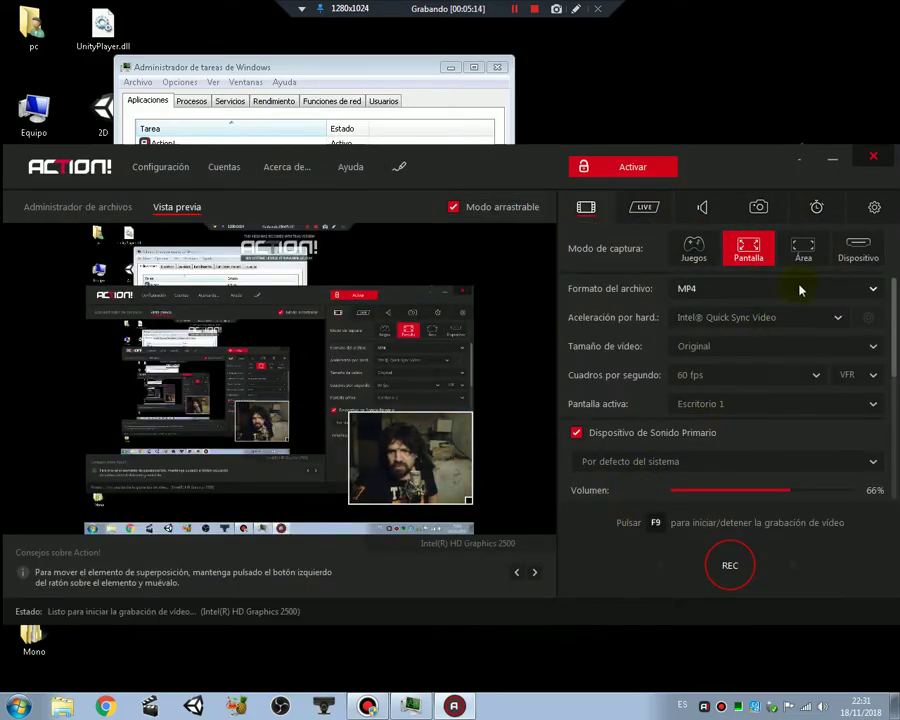
left_click(858, 248)
left_click(803, 250)
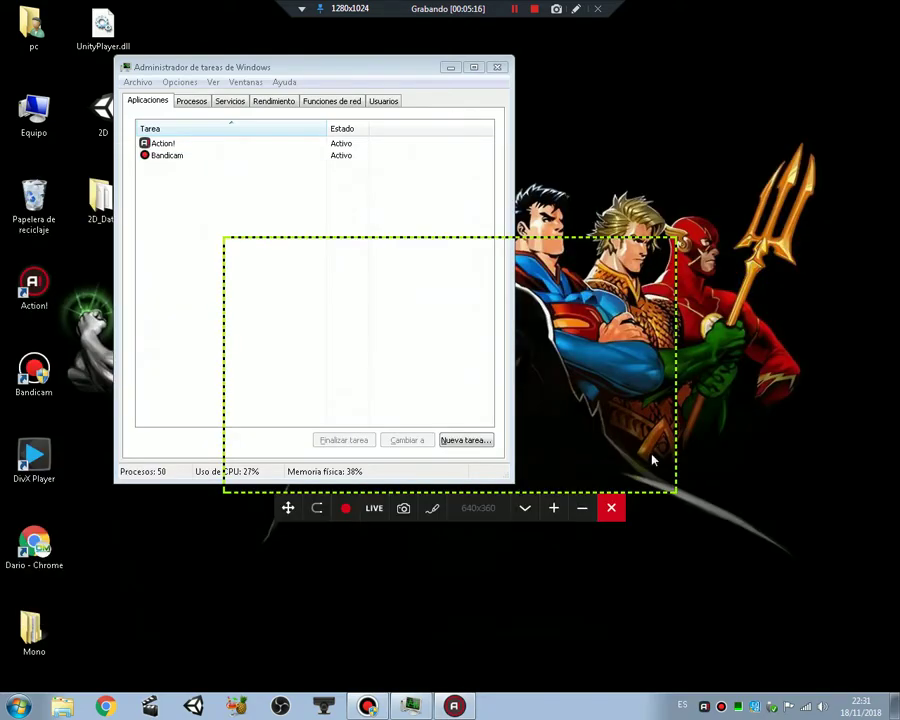
left_click(611, 508)
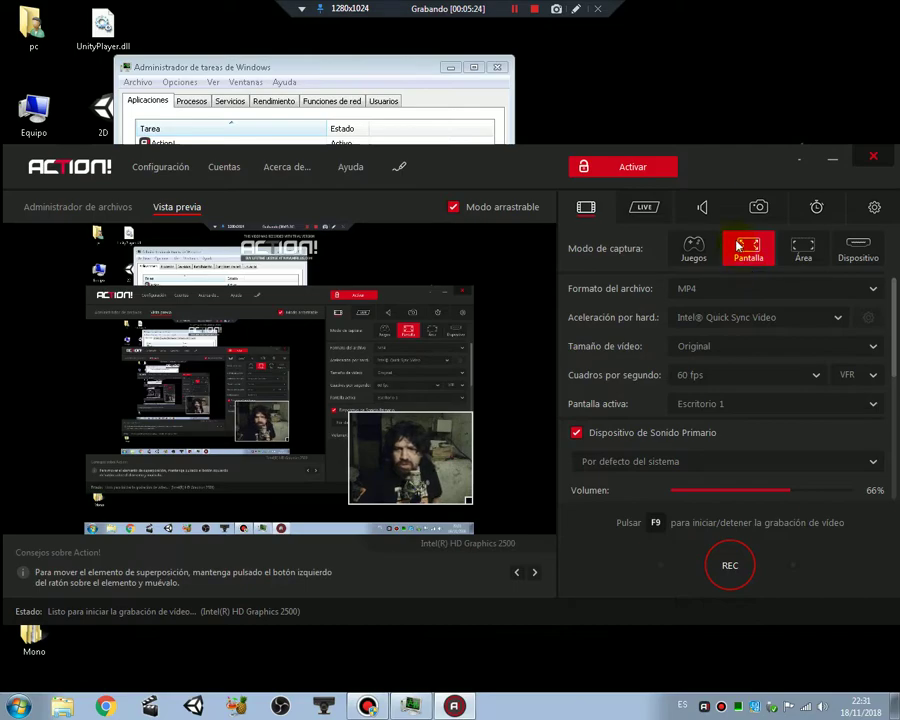
Examine the live streaming, audio recording, screenshot, benchmark and hotkey settings, ending on the live streaming options.
left_click(665, 208)
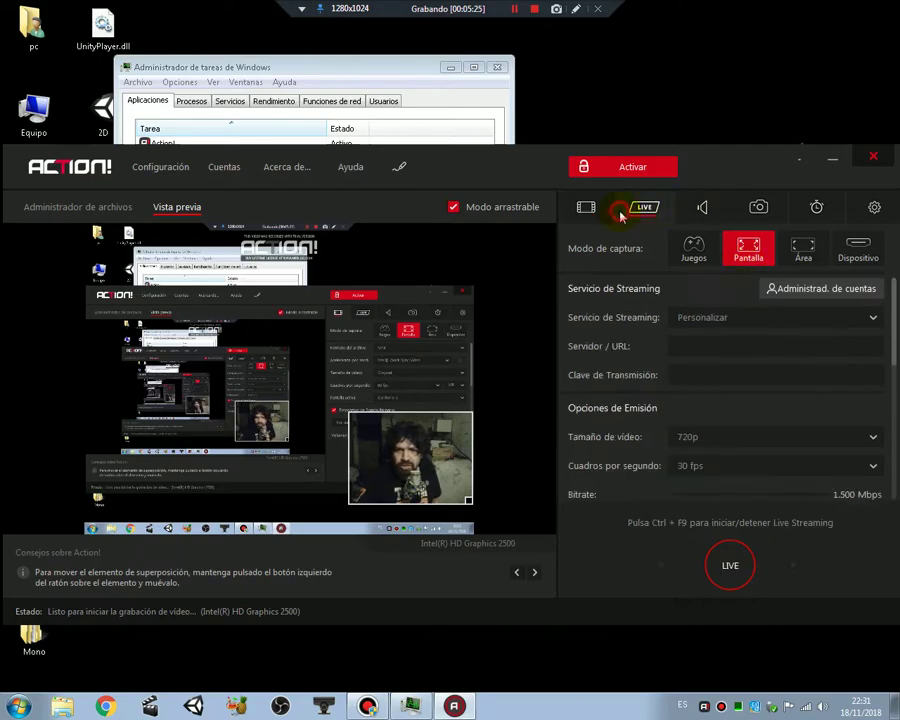
left_click(701, 210)
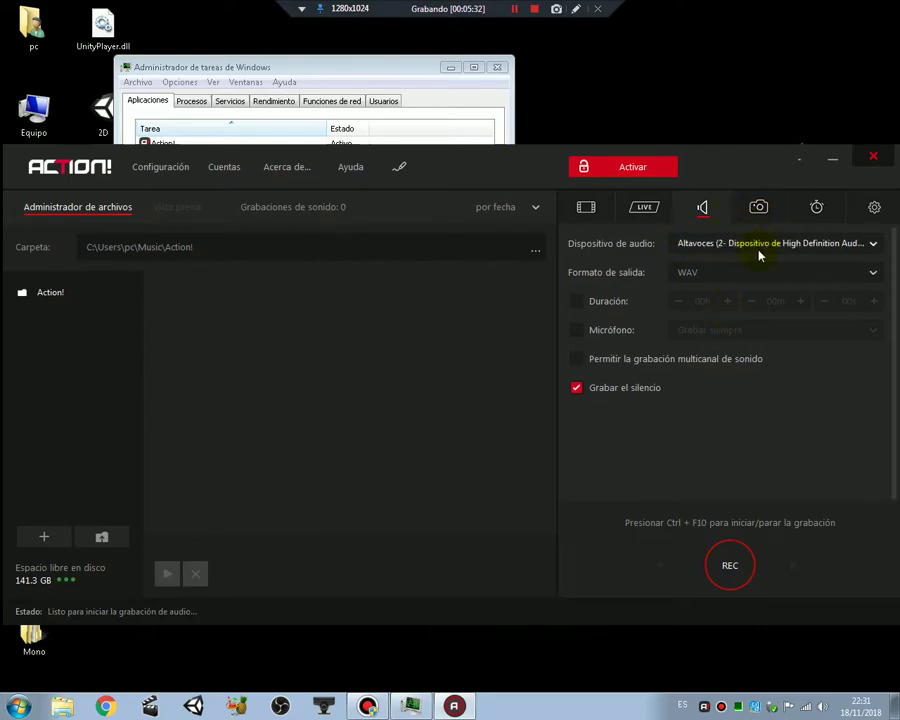
left_click(760, 212)
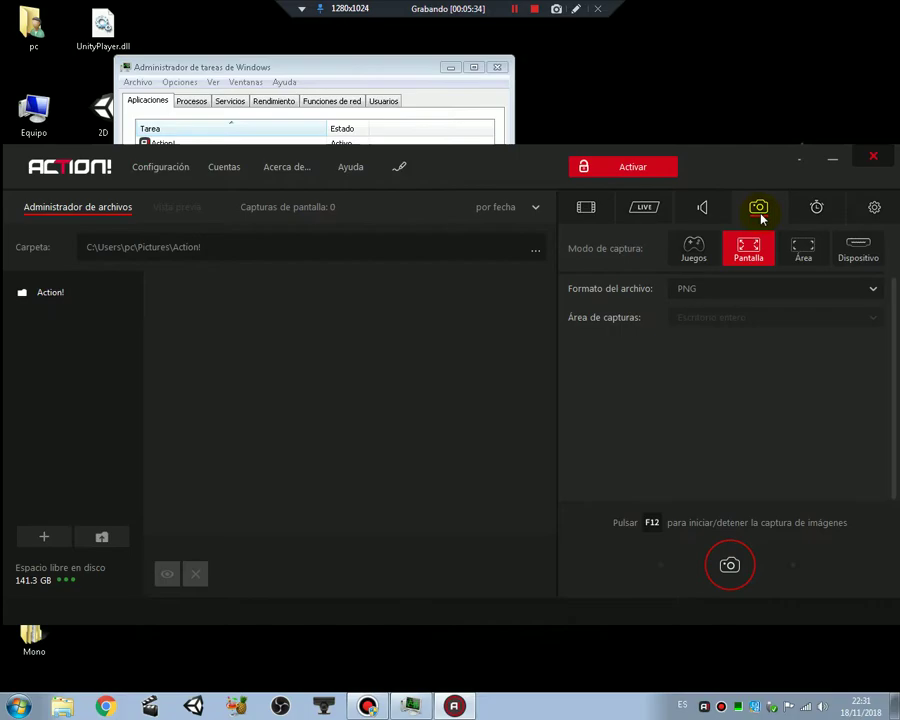
left_click(828, 219)
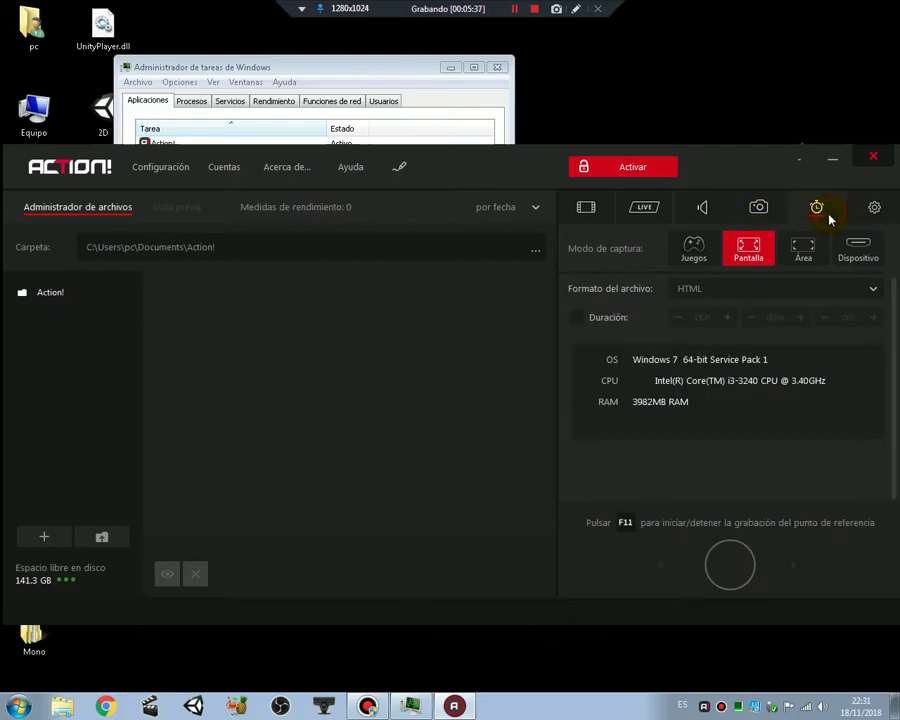
left_click(866, 209)
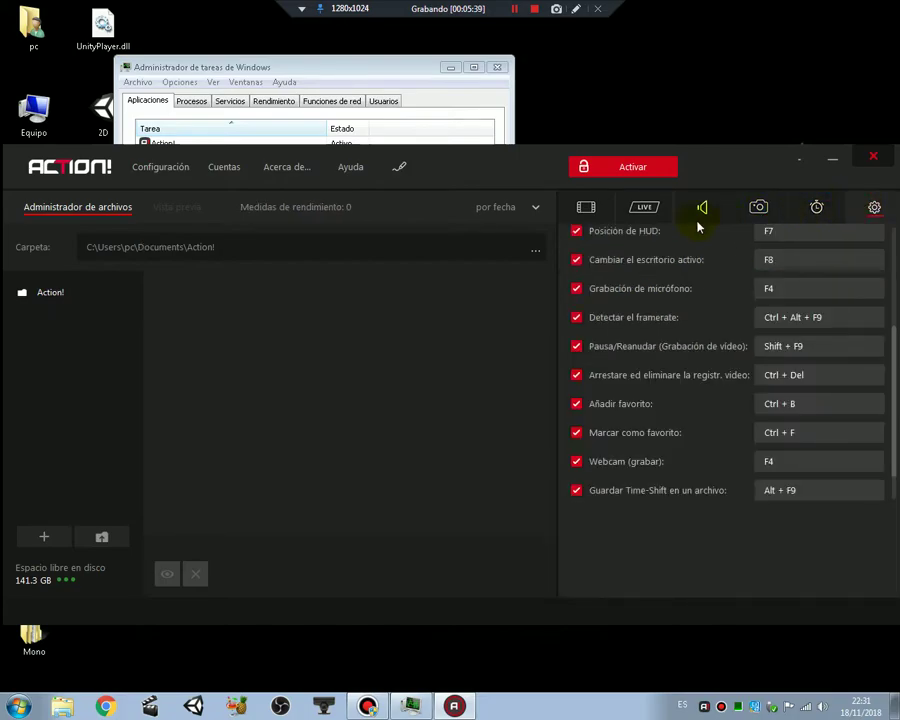
left_click(643, 210)
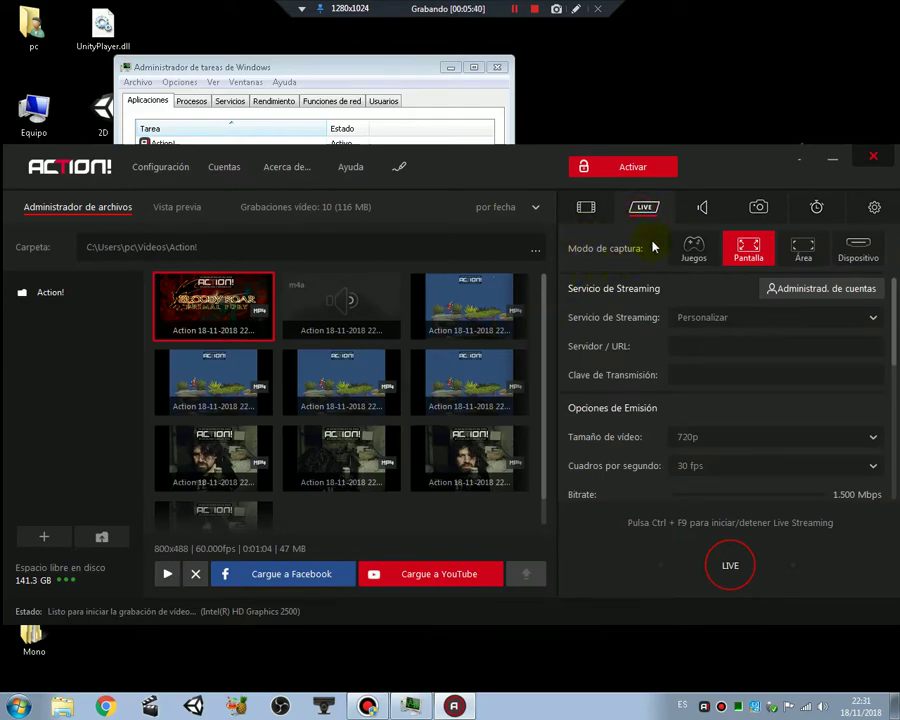
Show the Vista previa of the screen capture and bring up the Bandicam window to view its recording modes.
left_click(186, 206)
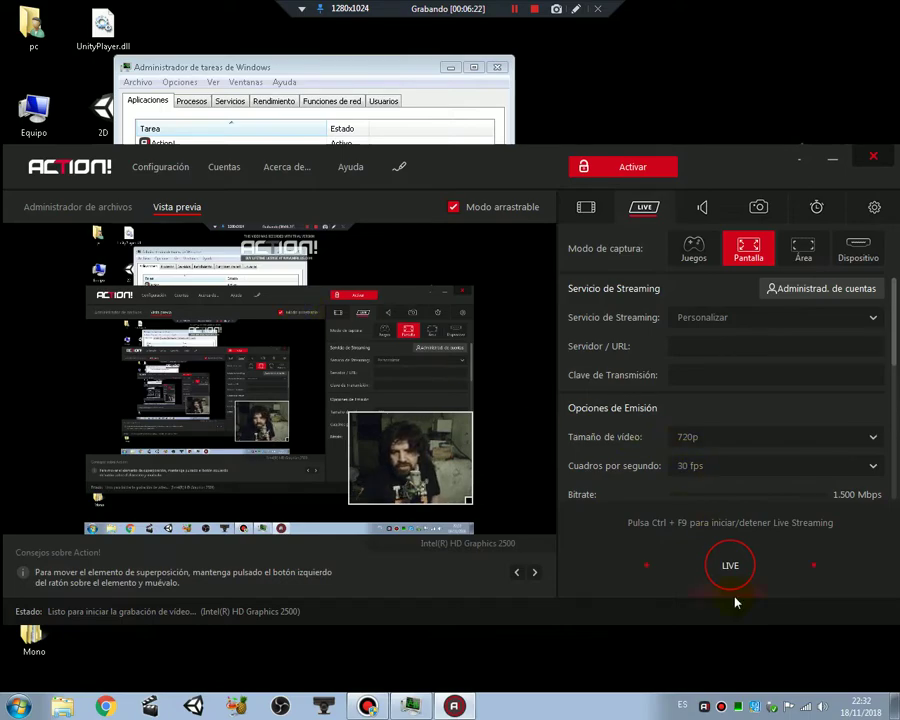
left_click(721, 706)
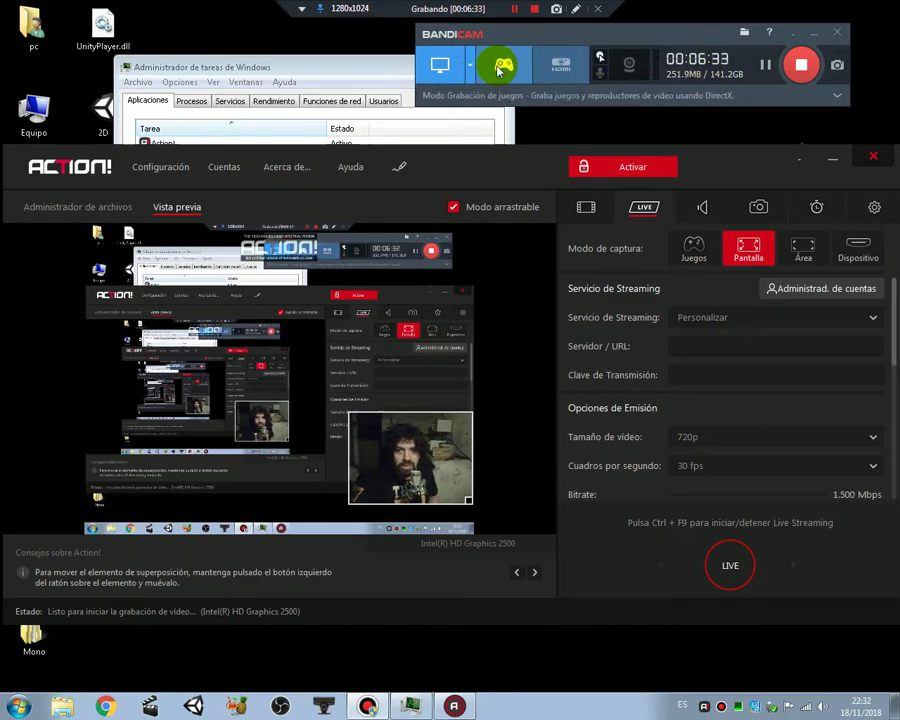
left_click(471, 75)
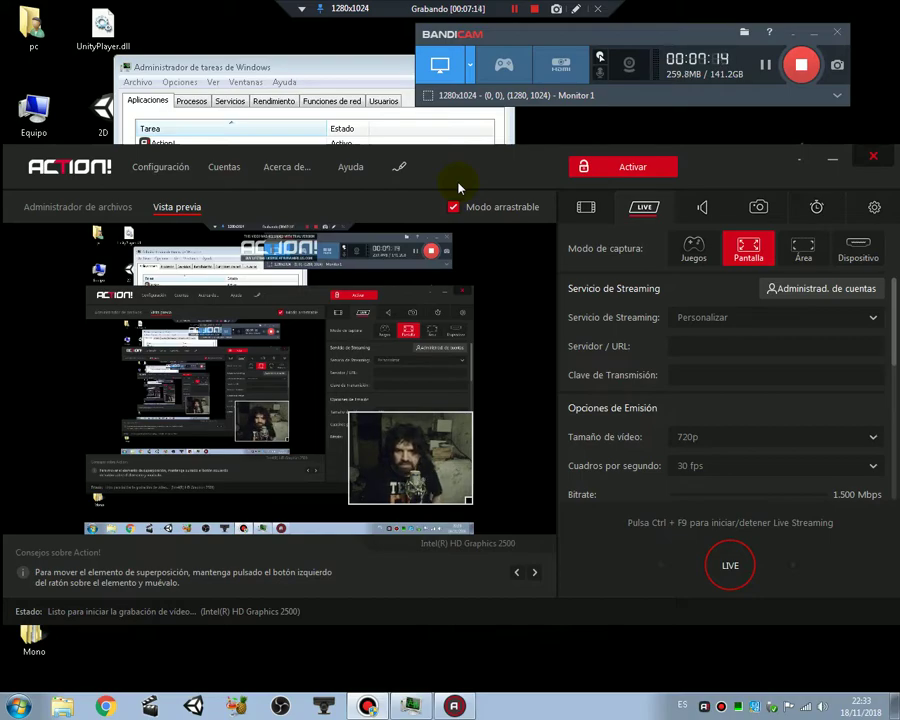
Choose YouTube as the live streaming service.
left_click_drag(893, 343, 887, 300)
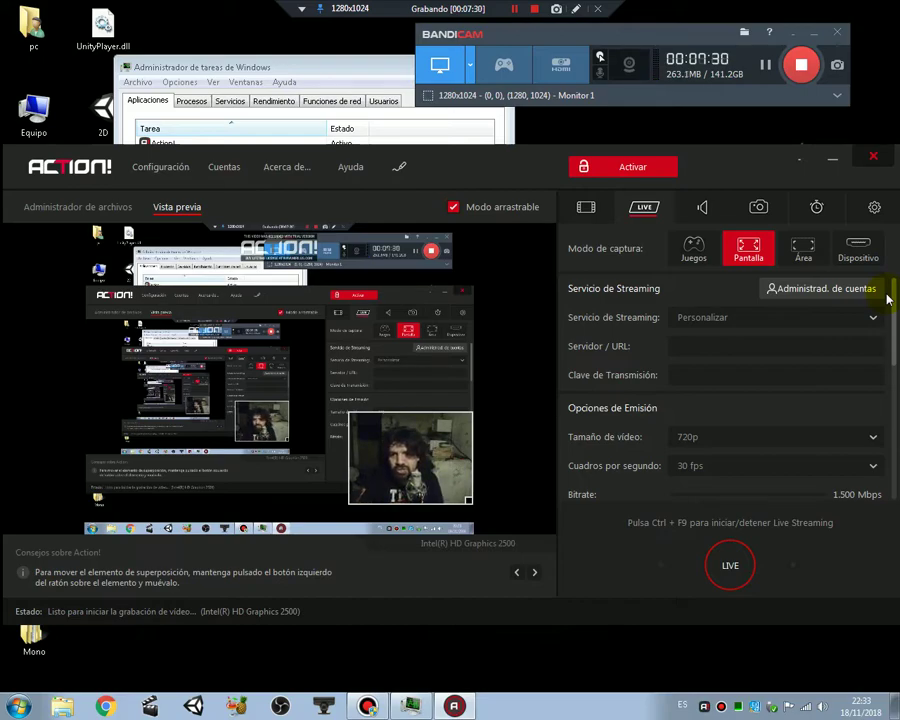
left_click(753, 320)
left_click(753, 390)
scroll(775, 367, "down", 1)
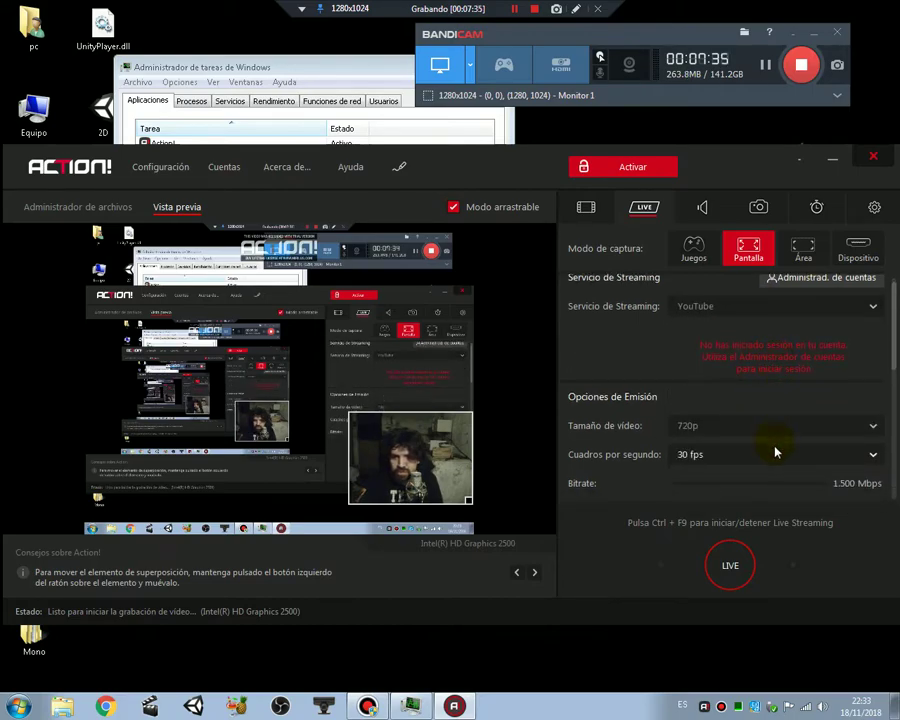
Configure the broadcast options with 720p video size, 30 fps and a bitrate of 4.000 Mbps.
left_click(763, 426)
left_click(756, 398)
left_click(765, 456)
left_click(767, 453)
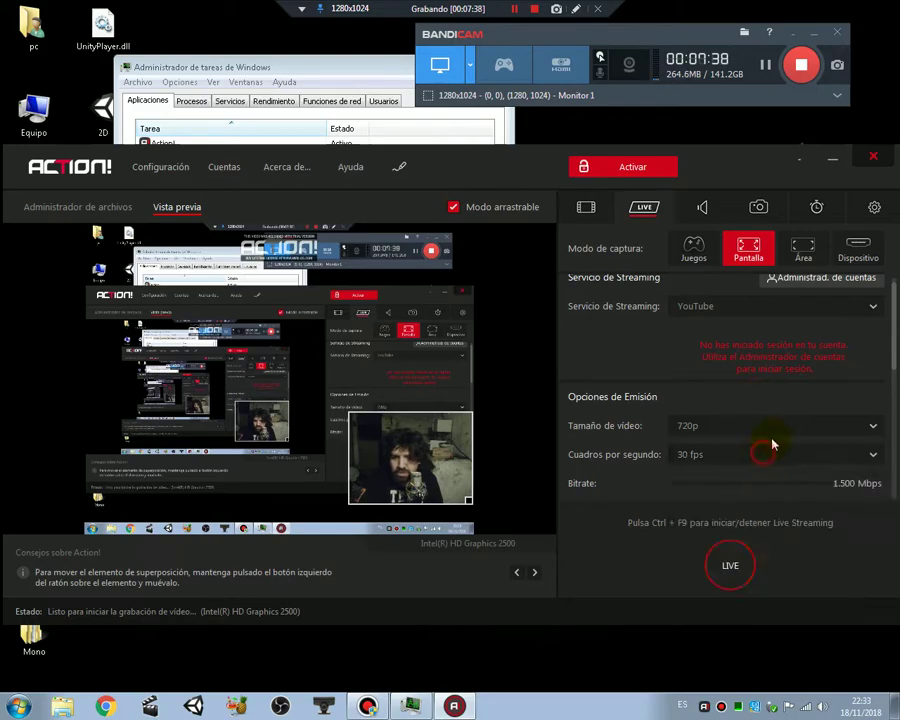
left_click_drag(893, 345, 893, 378)
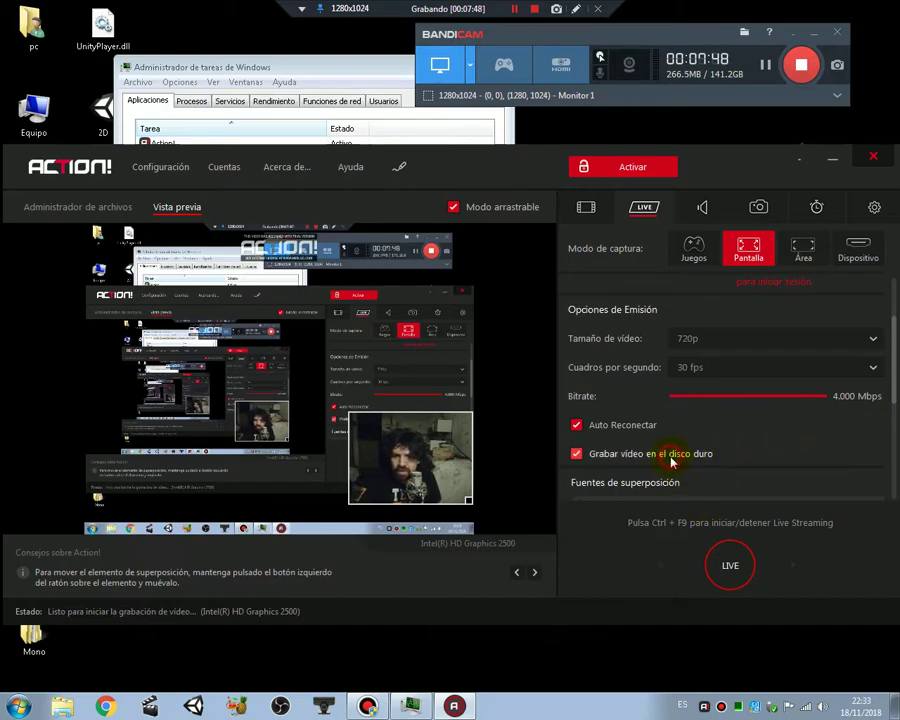
left_click_drag(895, 365, 895, 316)
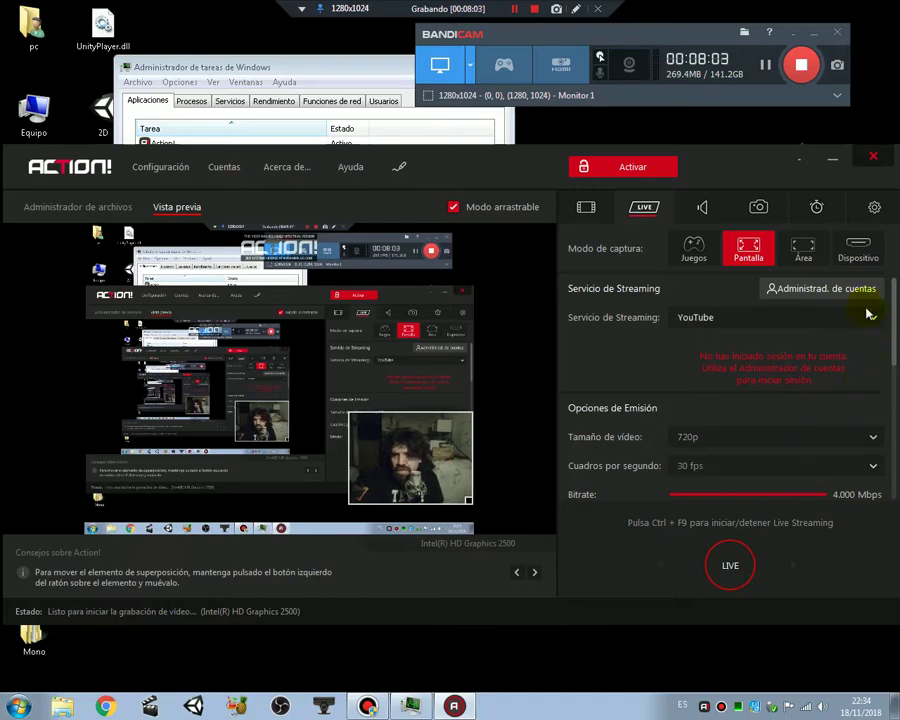
left_click_drag(896, 304, 879, 289)
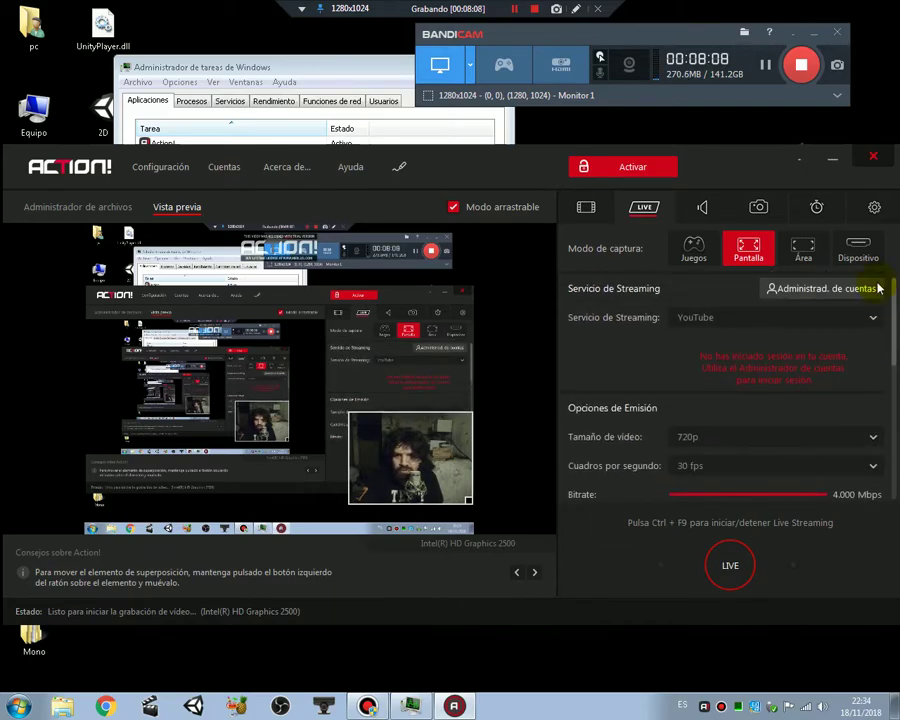
View the account manager and its YouTube login window, closing both without signing in.
left_click(225, 168)
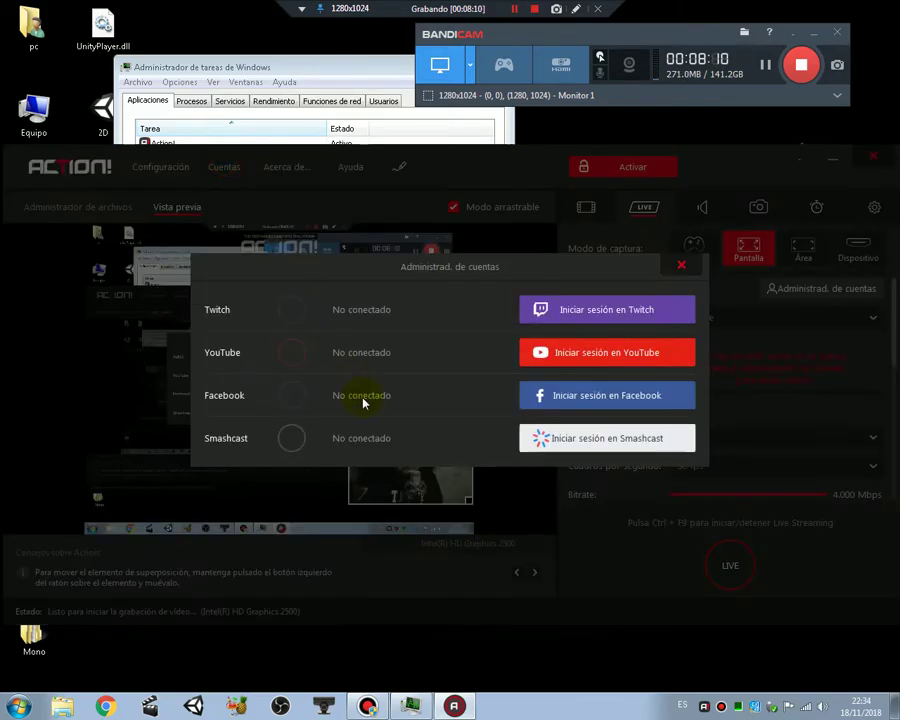
left_click(587, 362)
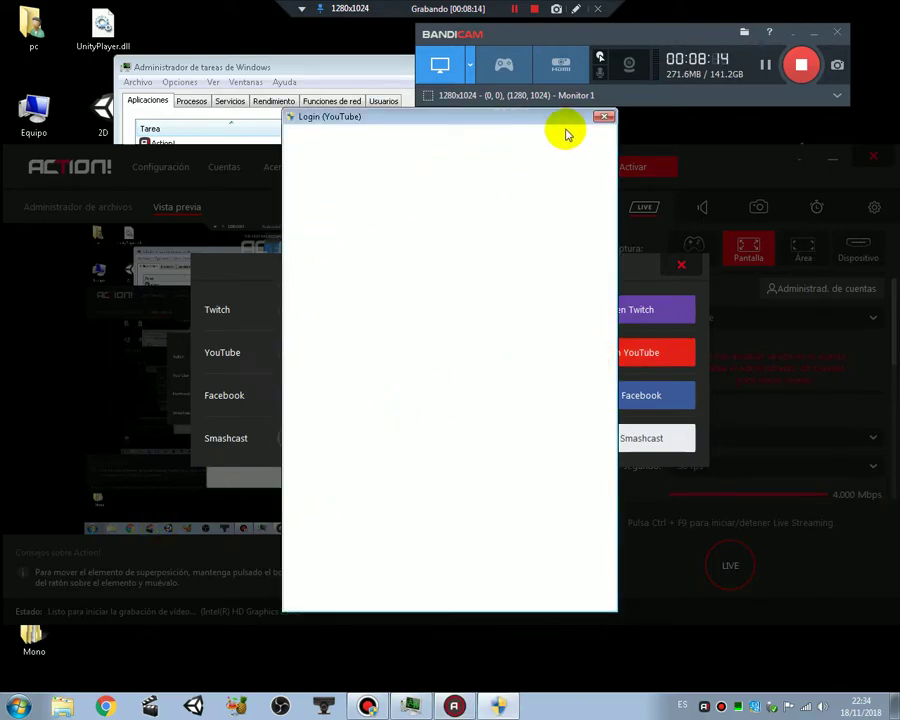
left_click(601, 116)
left_click(590, 420)
left_click(682, 265)
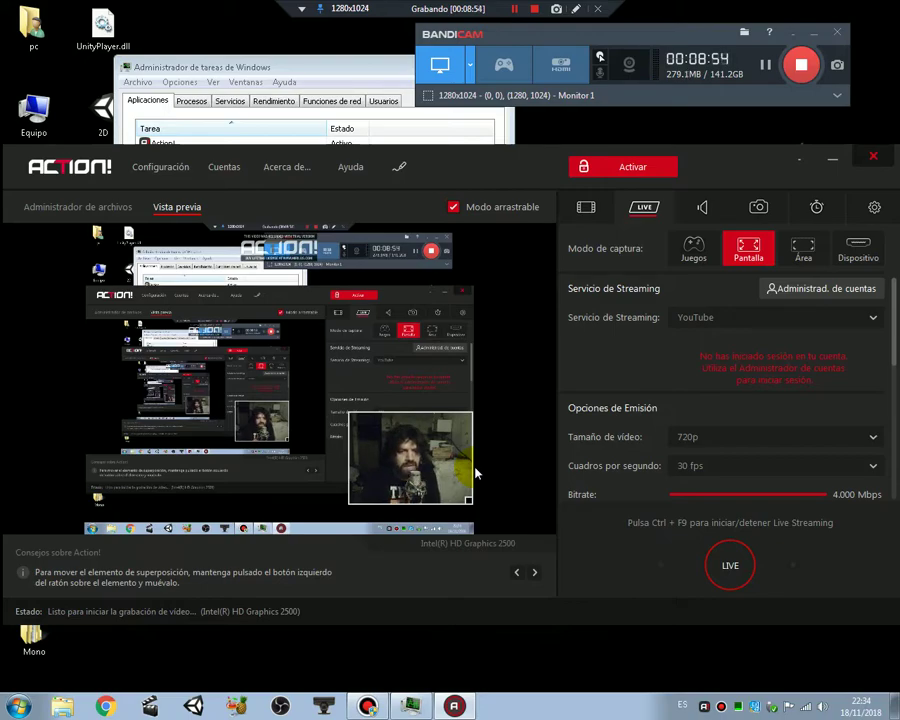
Try repositioning the webcam overlay in the preview, switch the capture mode to Dispositivo and place the overlay in the preview's lower-right corner.
left_click_drag(368, 420, 320, 364)
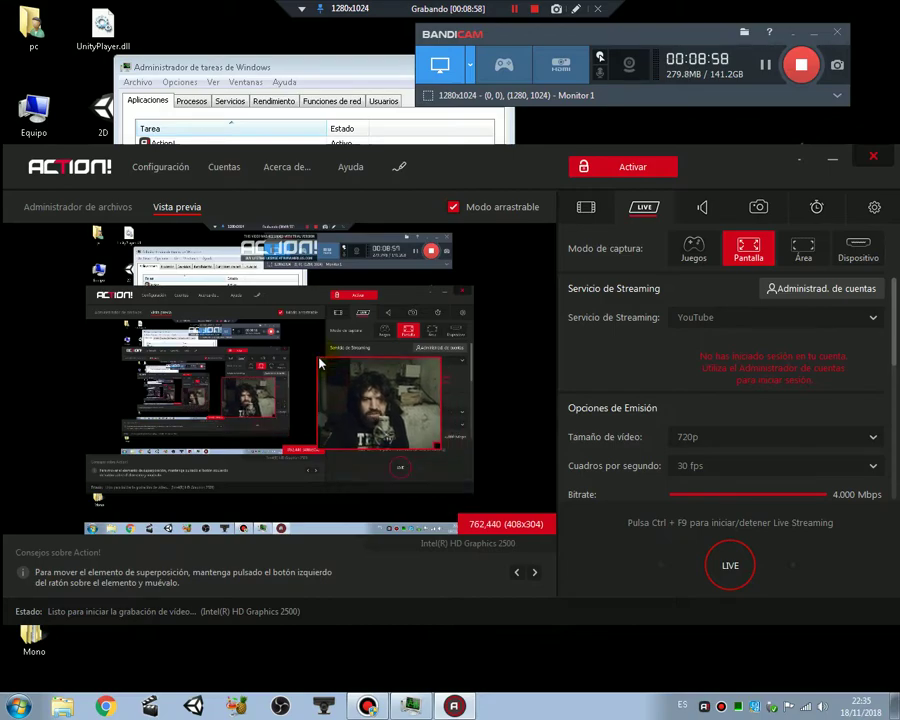
left_click(857, 252)
left_click_drag(440, 430, 498, 521)
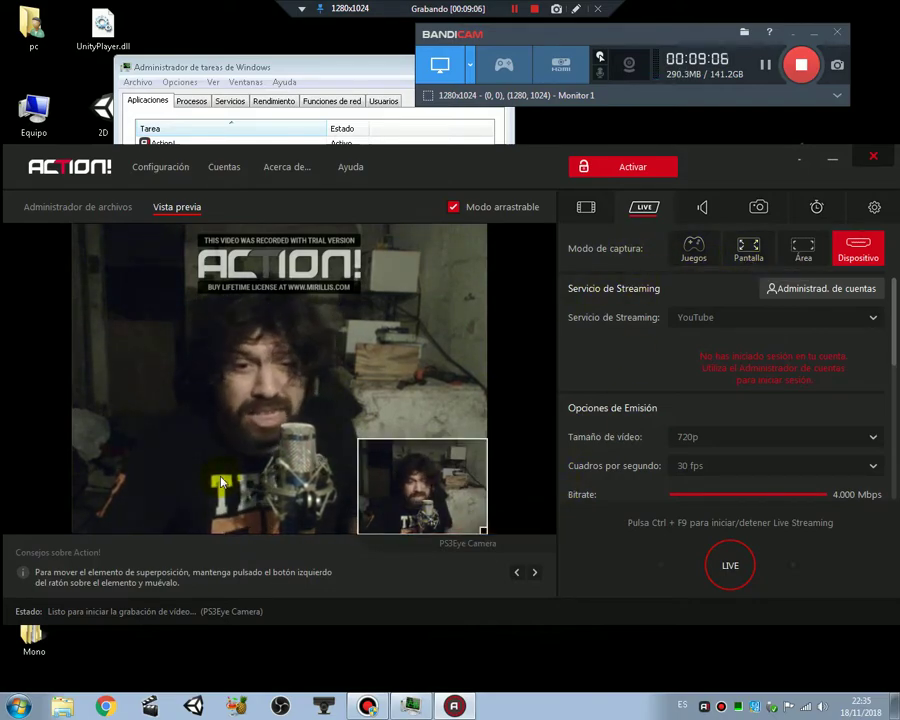
left_click(243, 361)
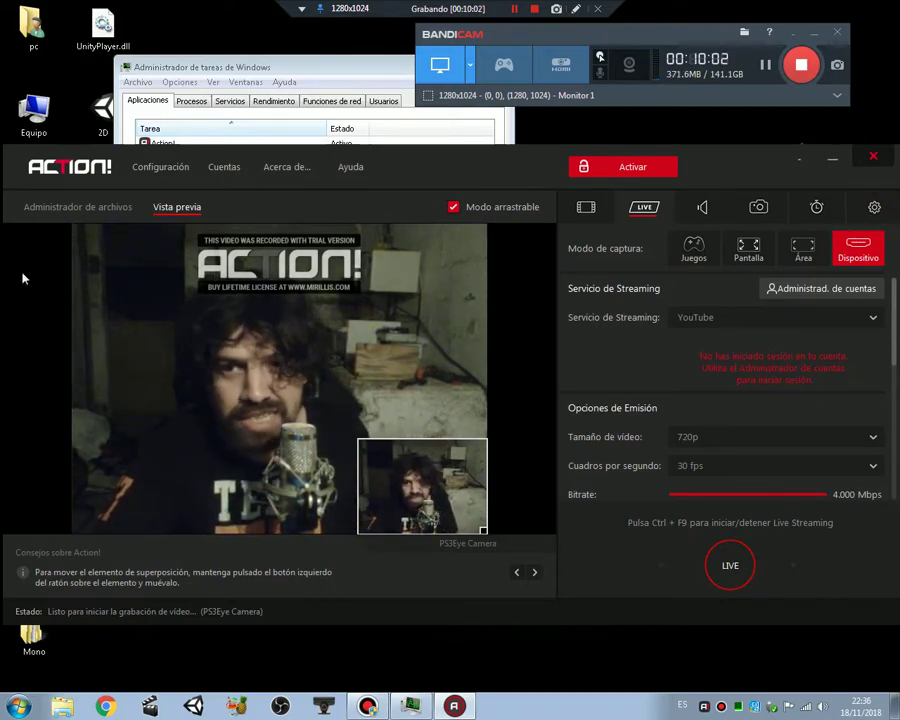
Examine Bandicam's video recording settings, collapse them and move the Bandicam window slightly lower.
left_click(836, 97)
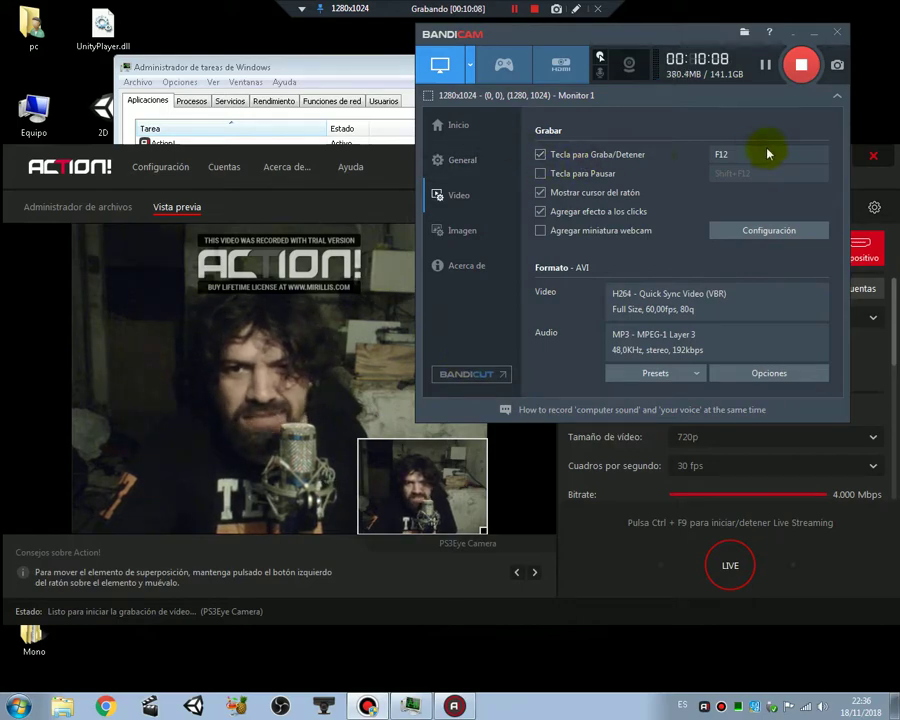
left_click(836, 96)
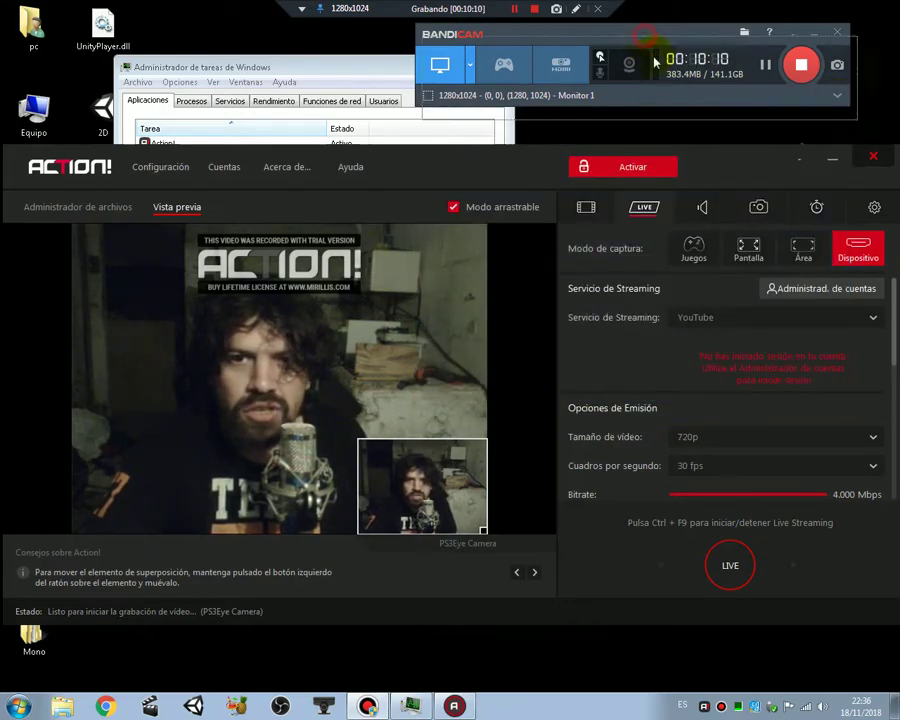
left_click_drag(645, 47, 653, 75)
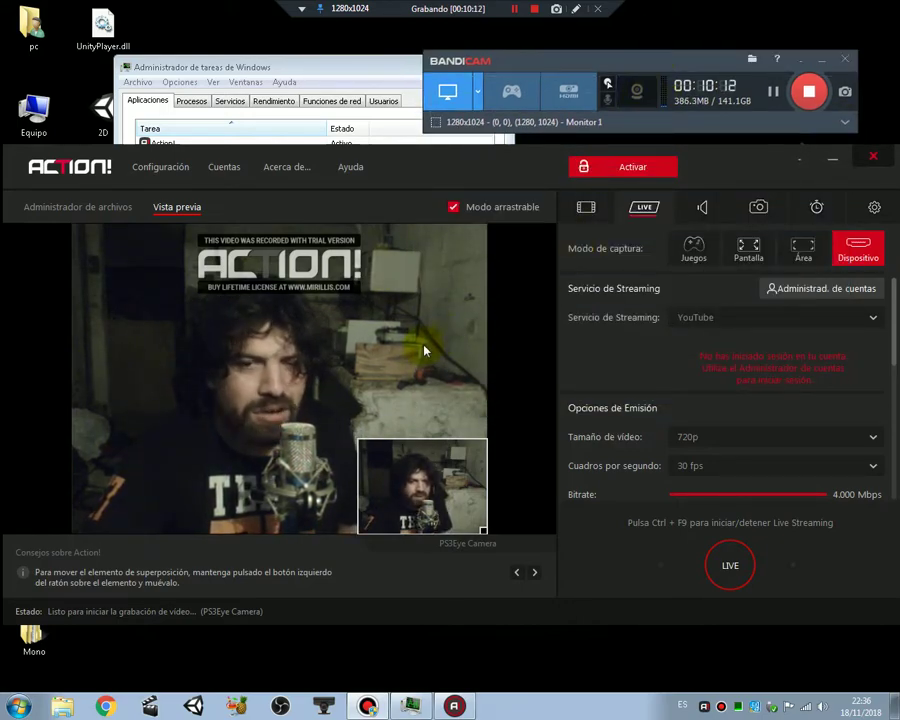